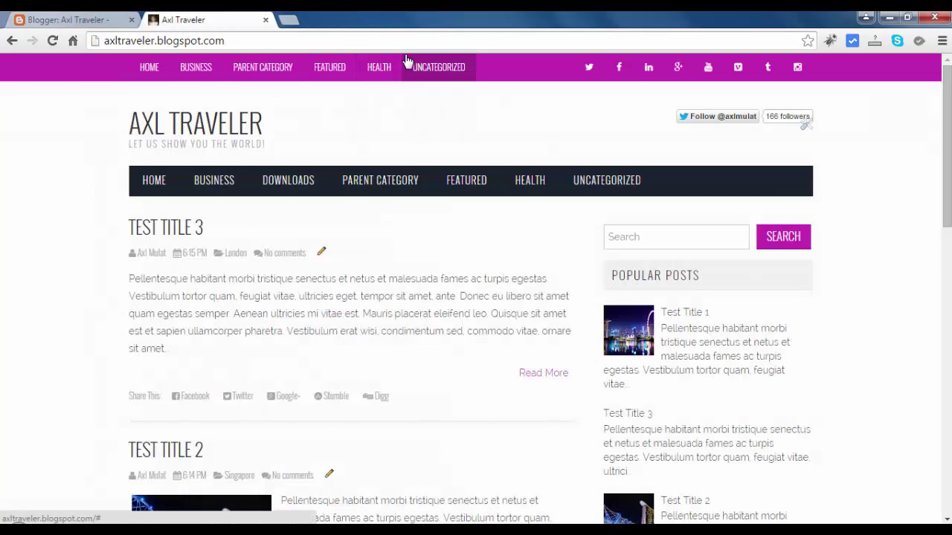
# Open the blog's Layout page and retitle the "Underscore list" gadget in sidebarrightsec as "Follow Me", saving the change
pyautogui.click(119, 21)
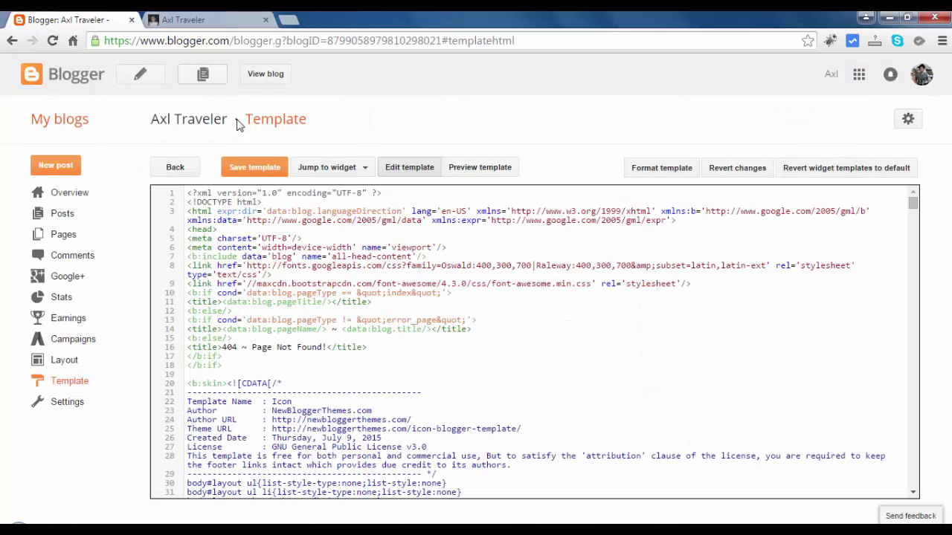
pyautogui.click(68, 360)
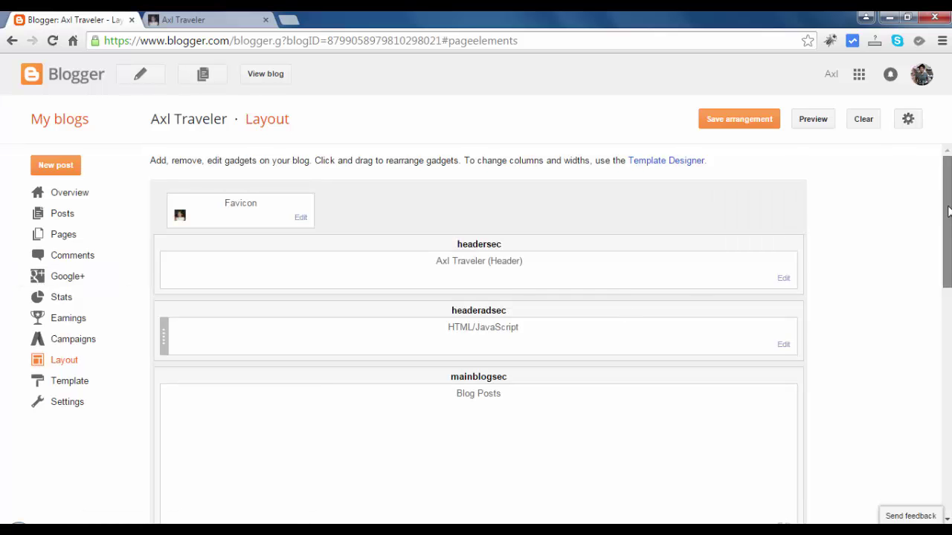
pyautogui.scroll(-3, 746, 207)
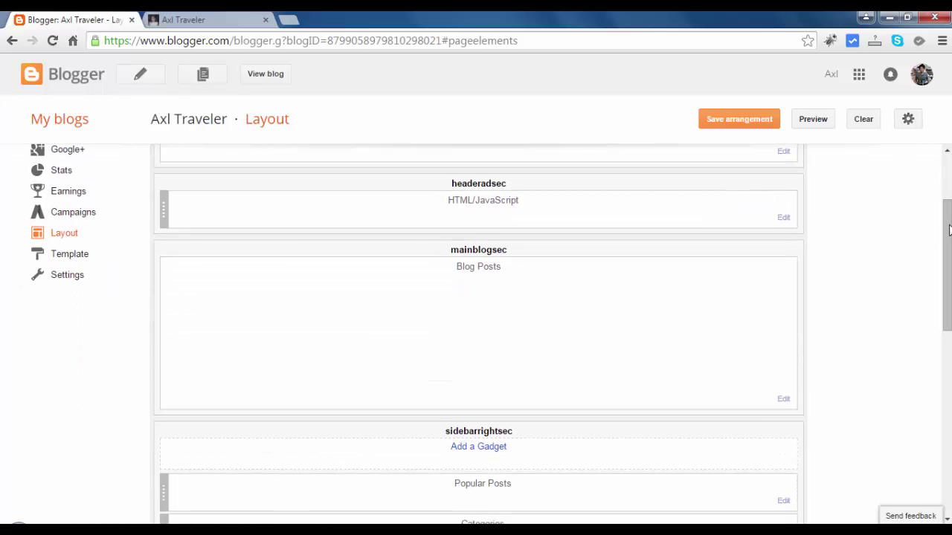
pyautogui.moveTo(947, 231); pyautogui.dragTo(947, 236)
pyautogui.moveTo(416, 196); pyautogui.dragTo(447, 381)
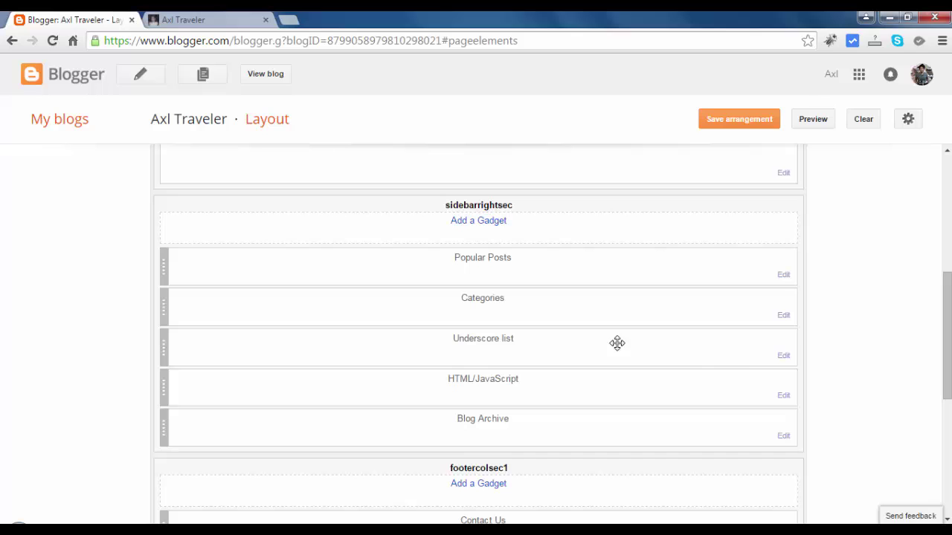
pyautogui.click(785, 354)
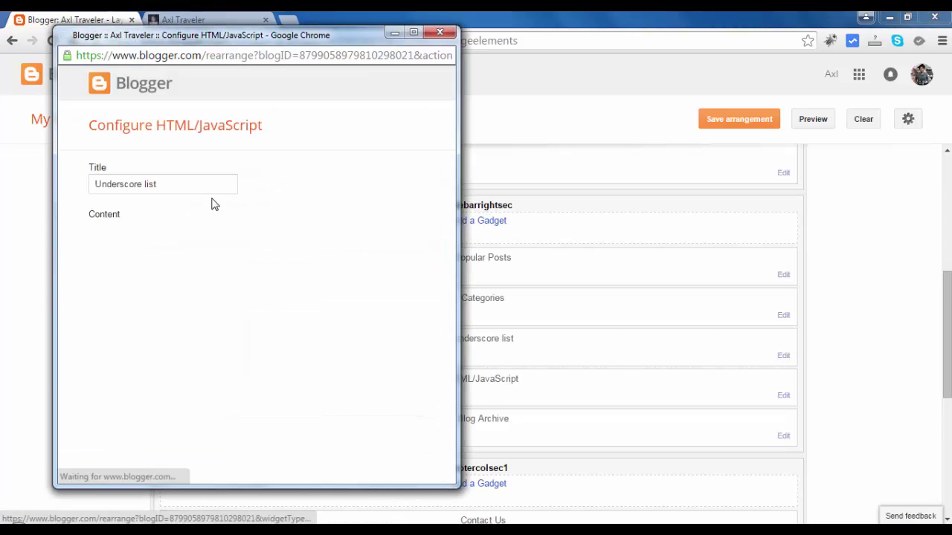
pyautogui.moveTo(192, 181); pyautogui.dragTo(85, 180)
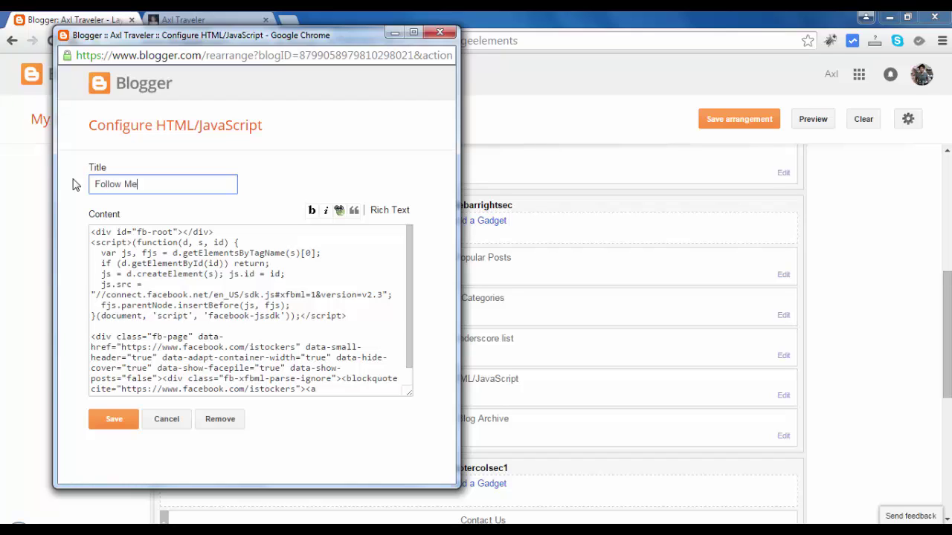
pyautogui.click(114, 421)
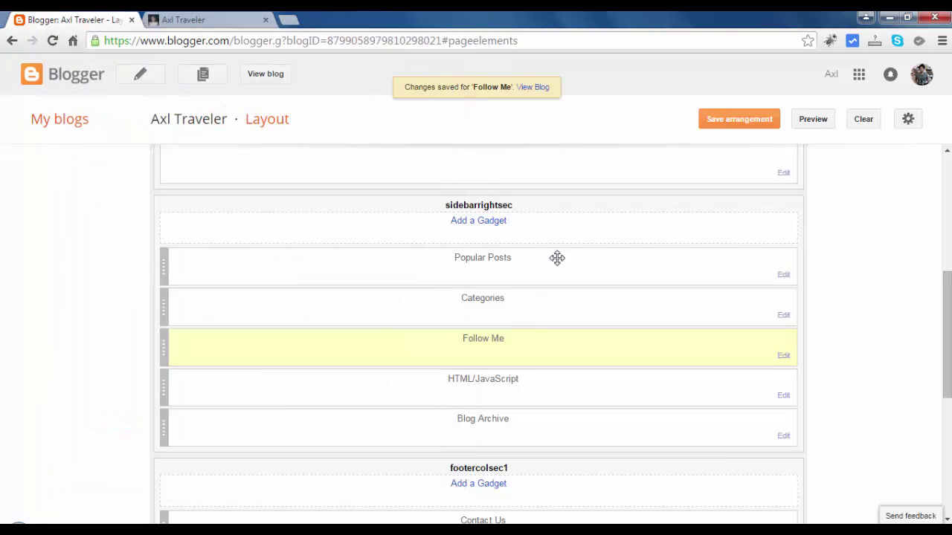
# Move the Contact Us gadget from footercolsec1 to the first position in sidebarrightsec, above Popular Posts
pyautogui.scroll(-3, 768, 399)
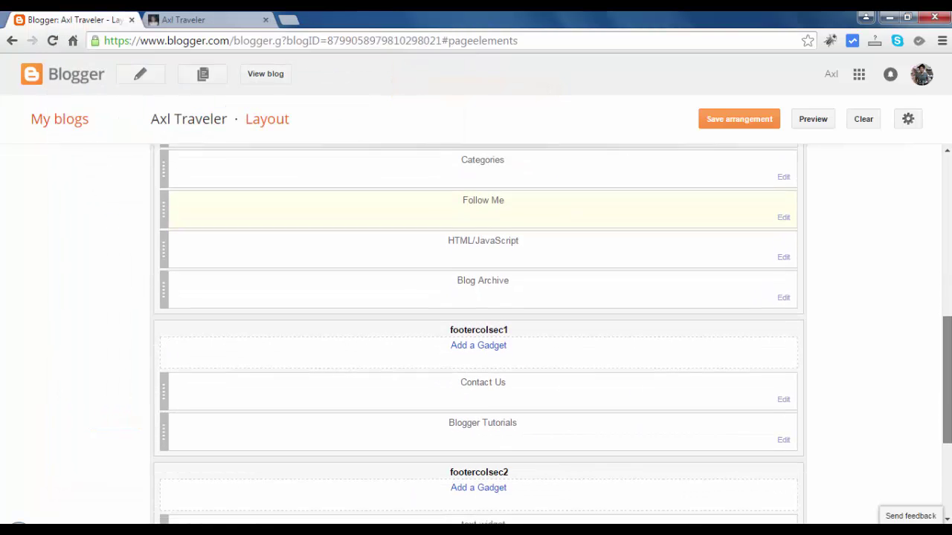
pyautogui.moveTo(479, 329); pyautogui.dragTo(484, 223)
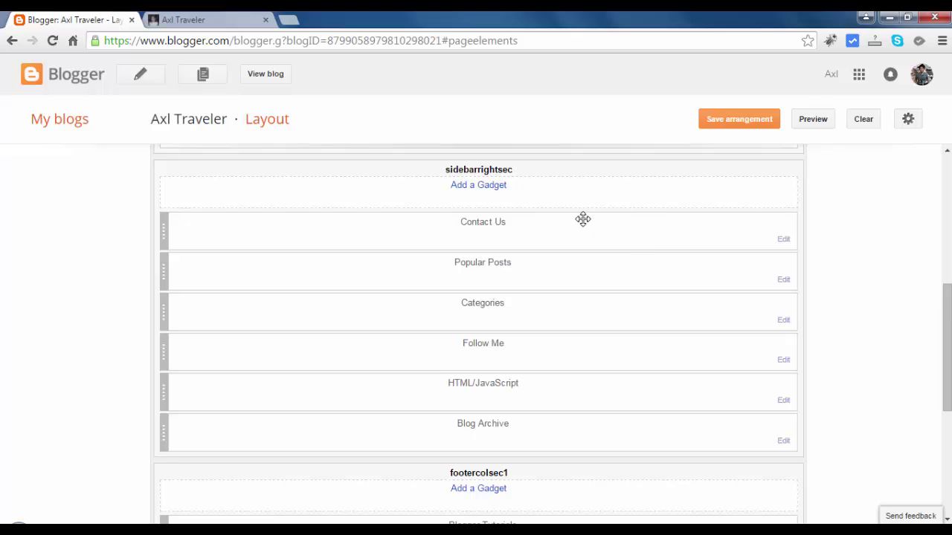
# Add a Profile gadget titled "About Me" to footercolsec4 with Show about me enabled
pyautogui.moveTo(947, 313); pyautogui.dragTo(948, 420)
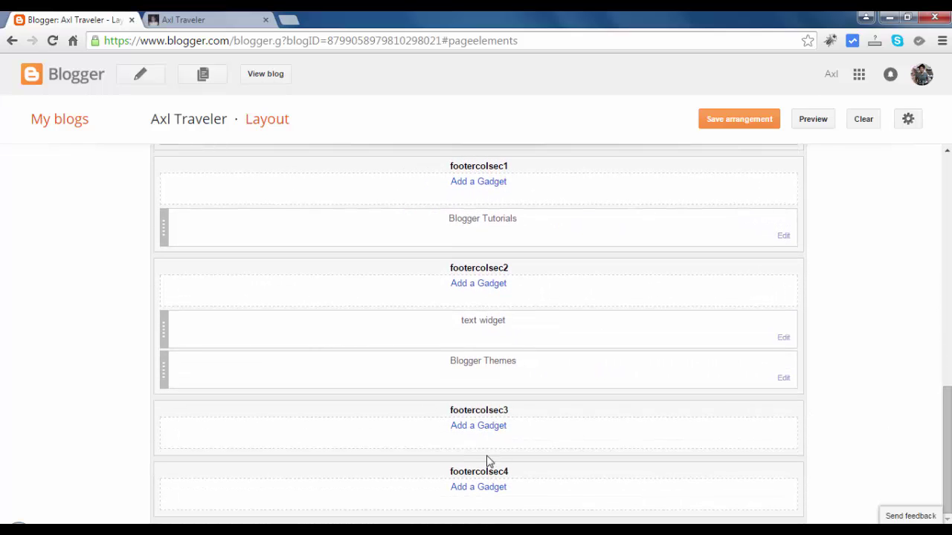
pyautogui.click(478, 489)
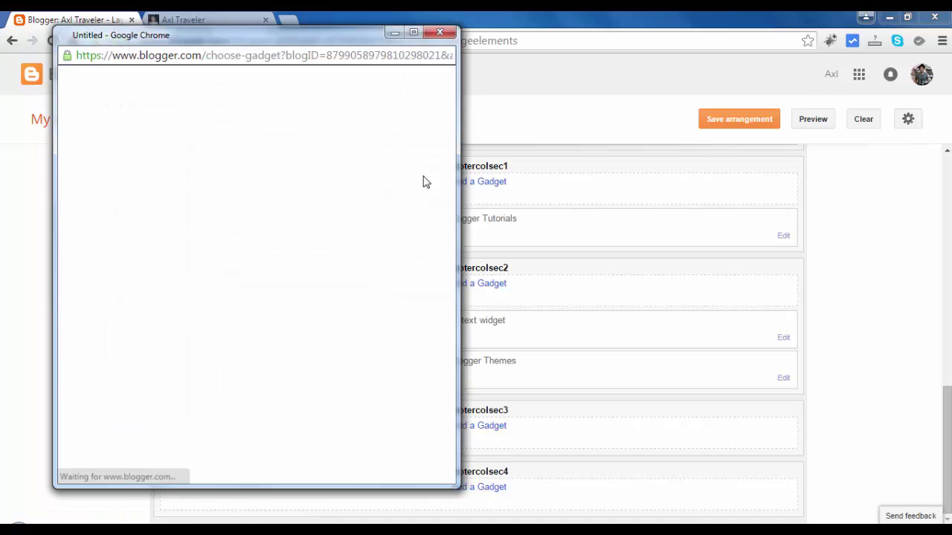
pyautogui.moveTo(452, 117); pyautogui.dragTo(452, 167)
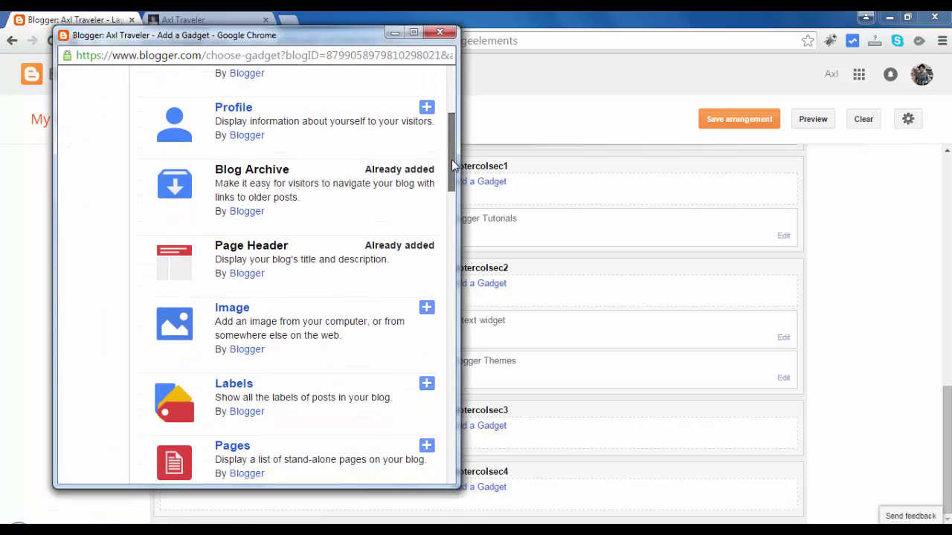
pyautogui.click(426, 109)
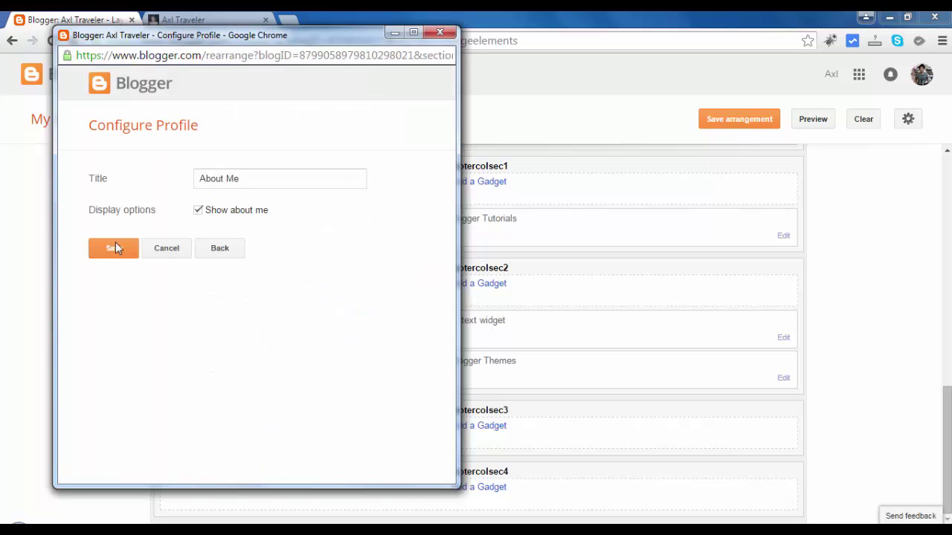
pyautogui.click(112, 247)
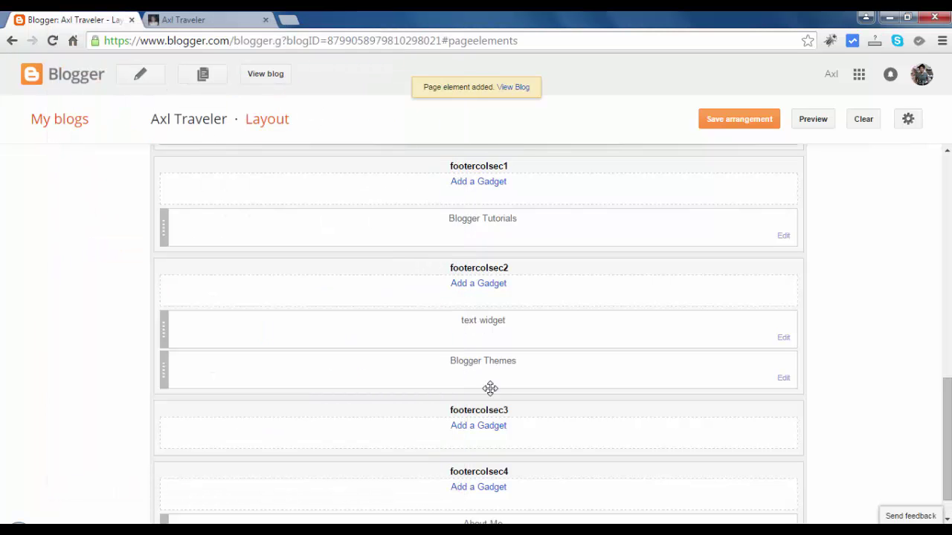
# Add a Popular Posts gadget to footercolsec3 without image thumbnails or snippets, displaying up to 5 all-time posts
pyautogui.click(481, 426)
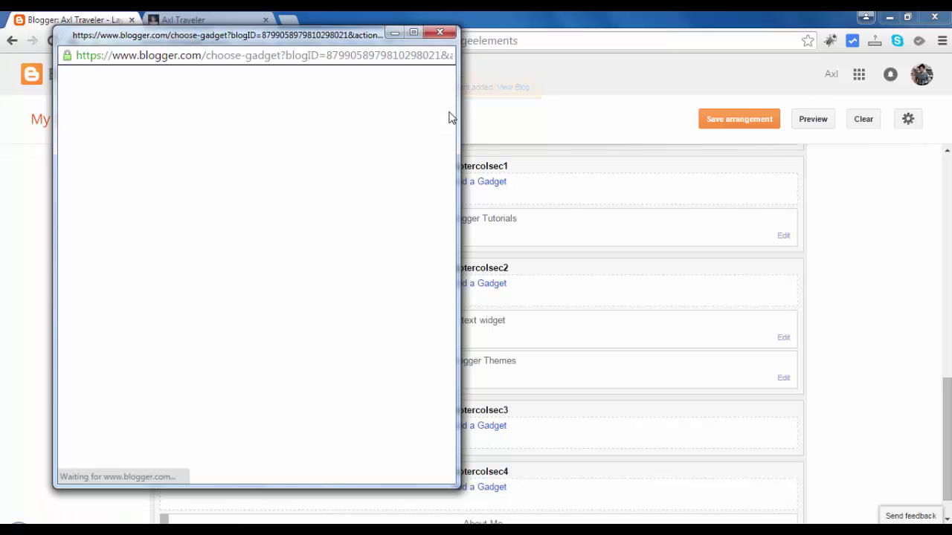
pyautogui.moveTo(450, 131); pyautogui.dragTo(454, 209)
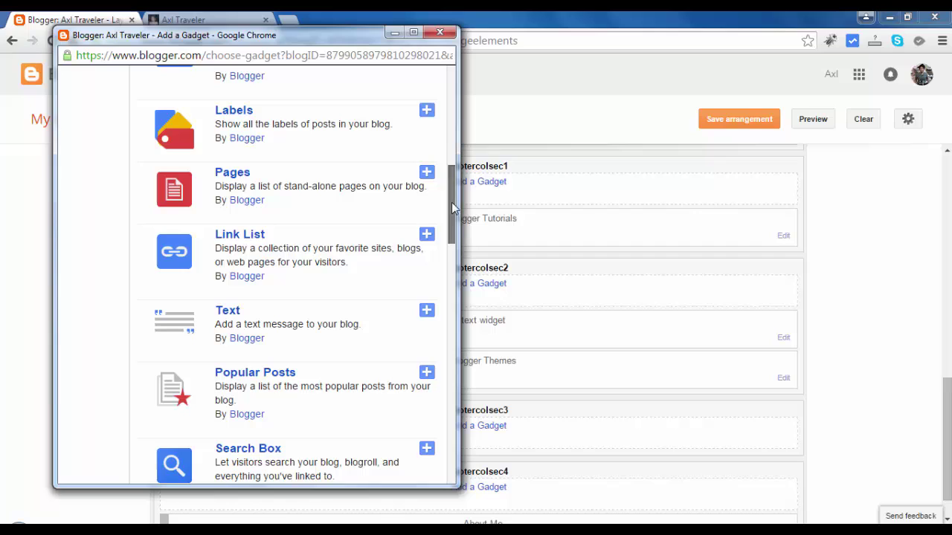
pyautogui.click(428, 373)
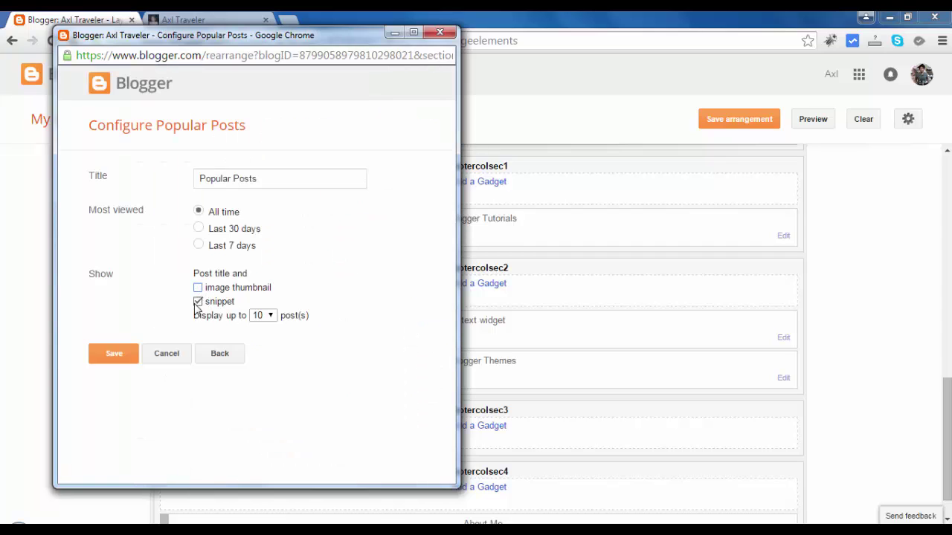
pyautogui.click(264, 315)
pyautogui.click(265, 374)
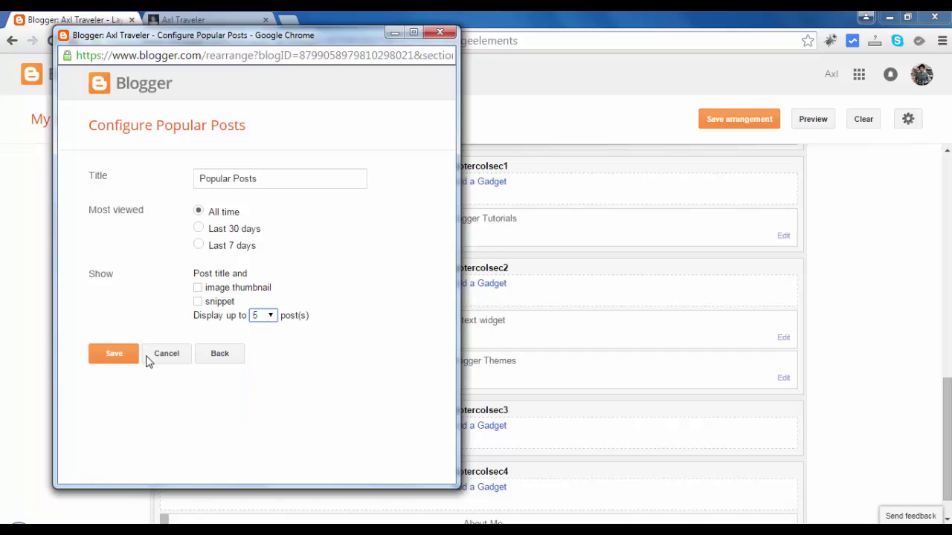
pyautogui.click(127, 357)
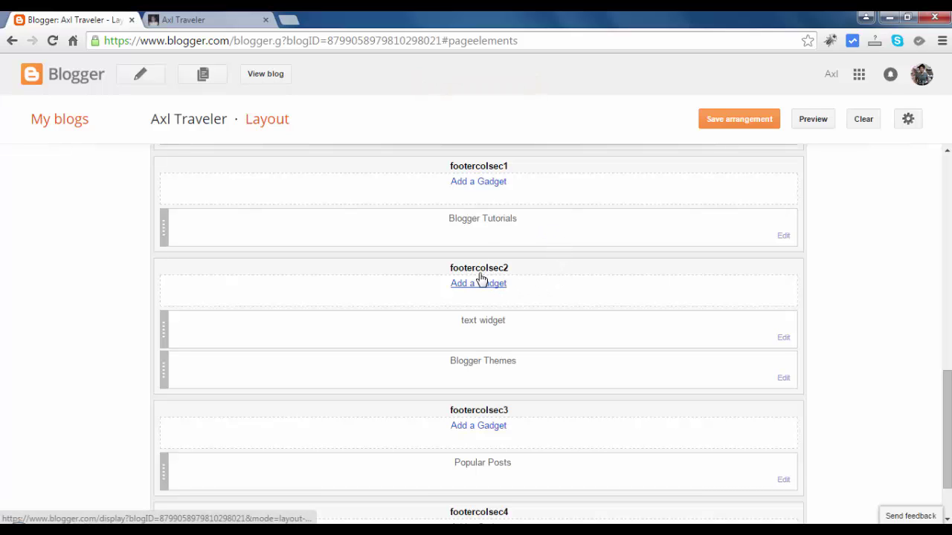
# Save the layout arrangement and reload the live blog to check its footer gadgets
pyautogui.click(716, 123)
pyautogui.click(234, 18)
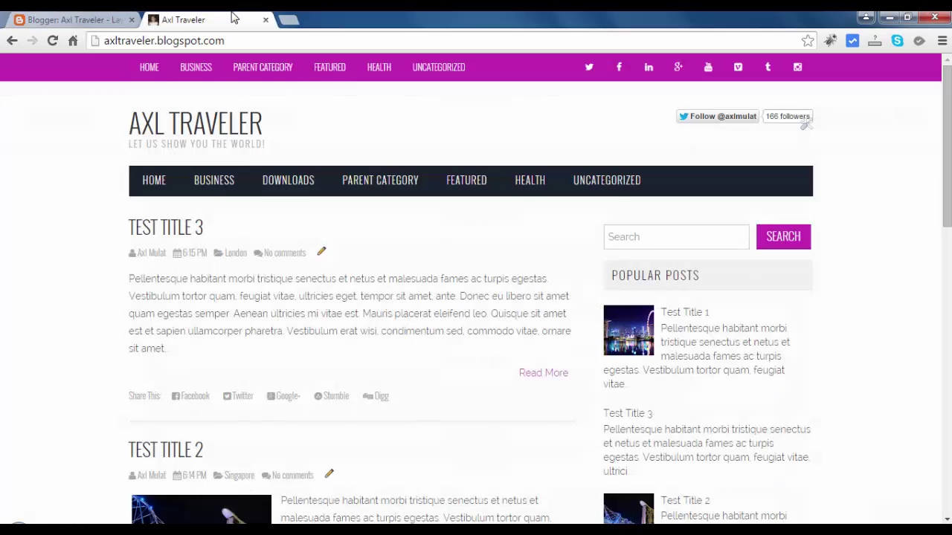
pyautogui.press('F5')
pyautogui.moveTo(510, 183)
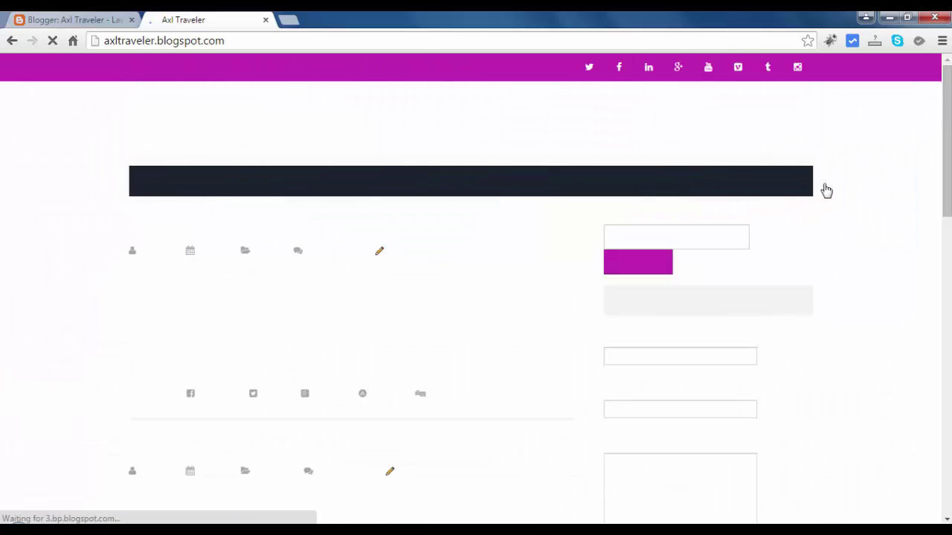
pyautogui.moveTo(943, 141); pyautogui.dragTo(946, 476)
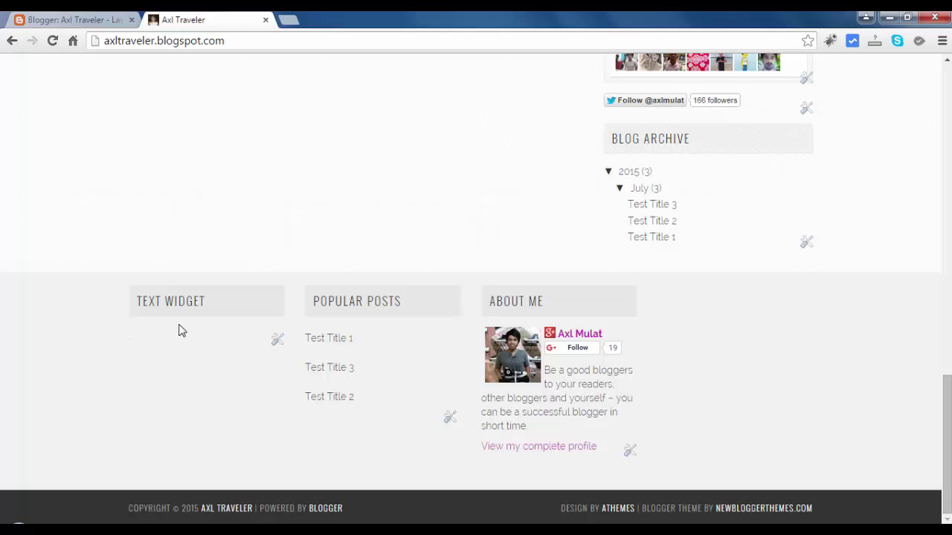
# Return to the Layout page and remove the "text widget" gadget from footercolsec2, confirming the removal
pyautogui.click(67, 20)
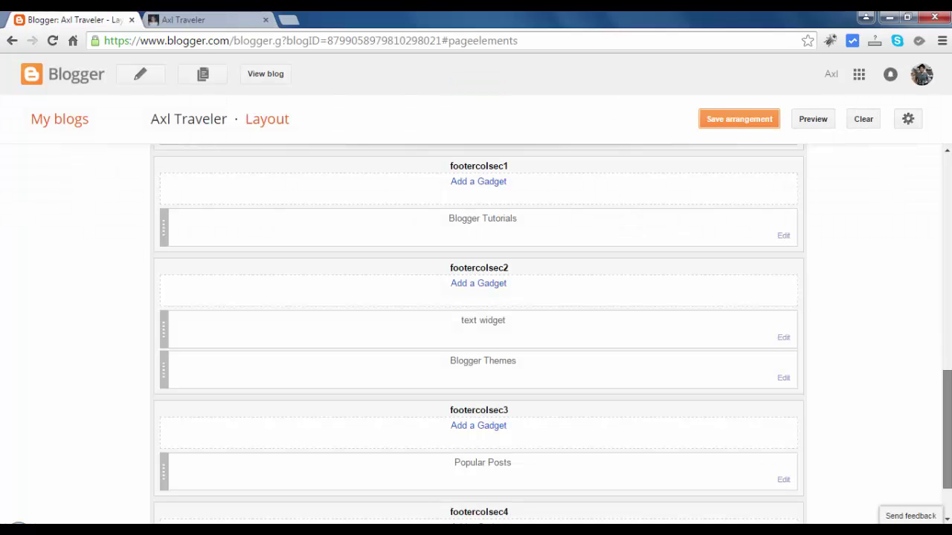
pyautogui.scroll(-2, 937, 351)
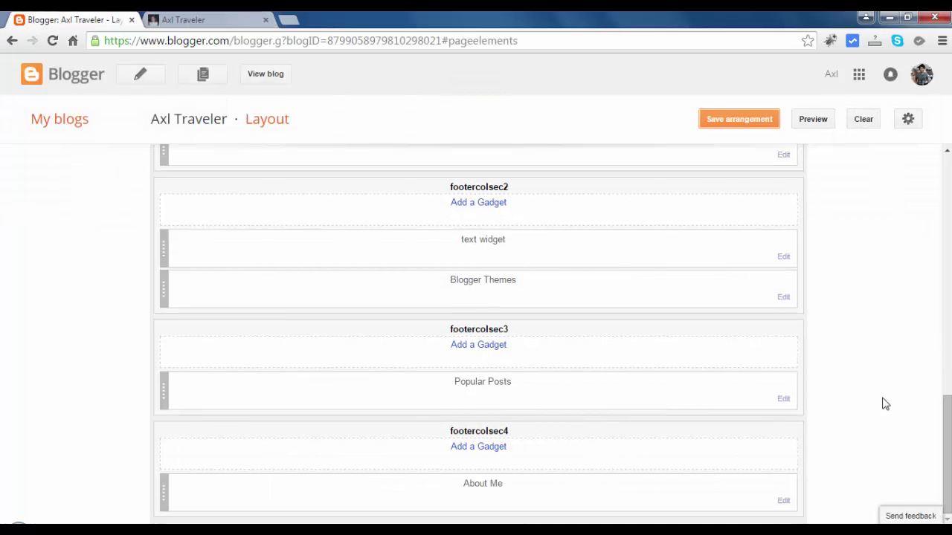
pyautogui.scroll(1, 824, 346)
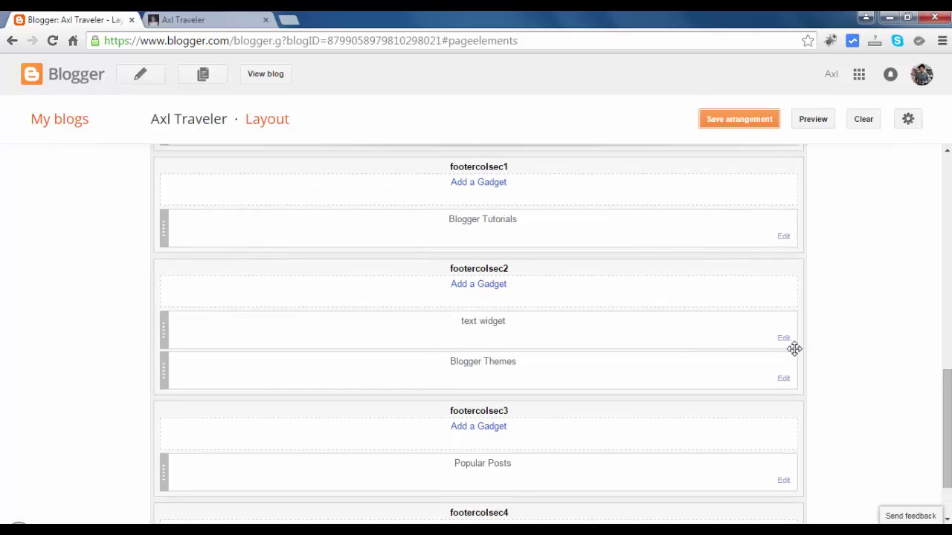
pyautogui.click(783, 338)
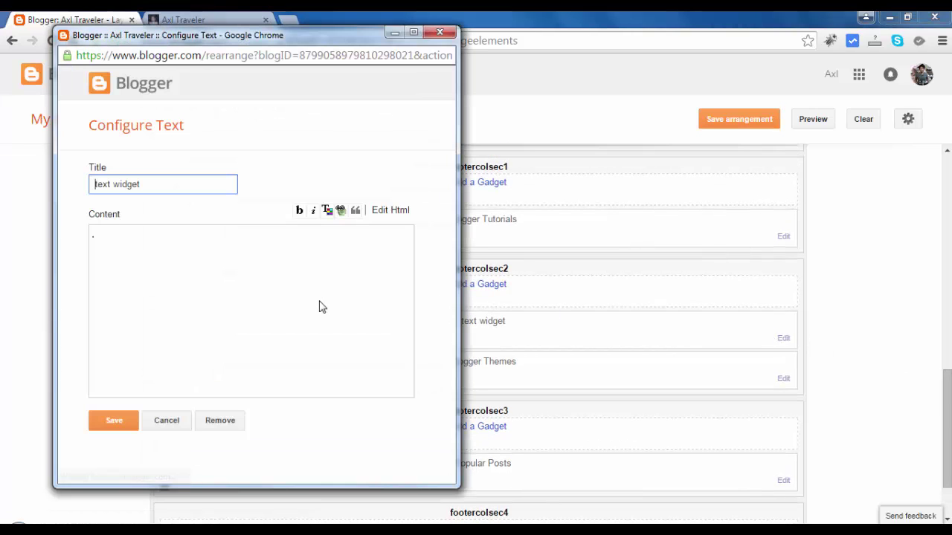
pyautogui.click(216, 421)
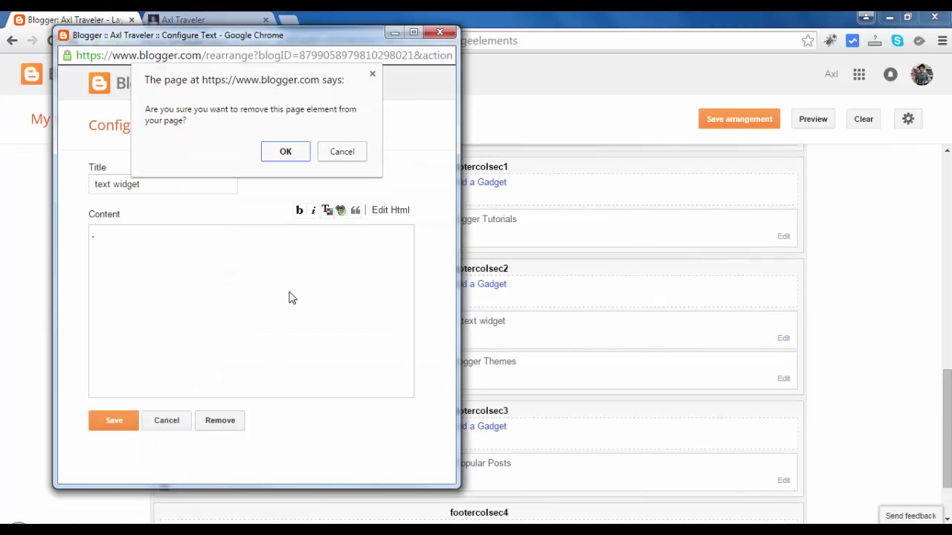
pyautogui.click(285, 155)
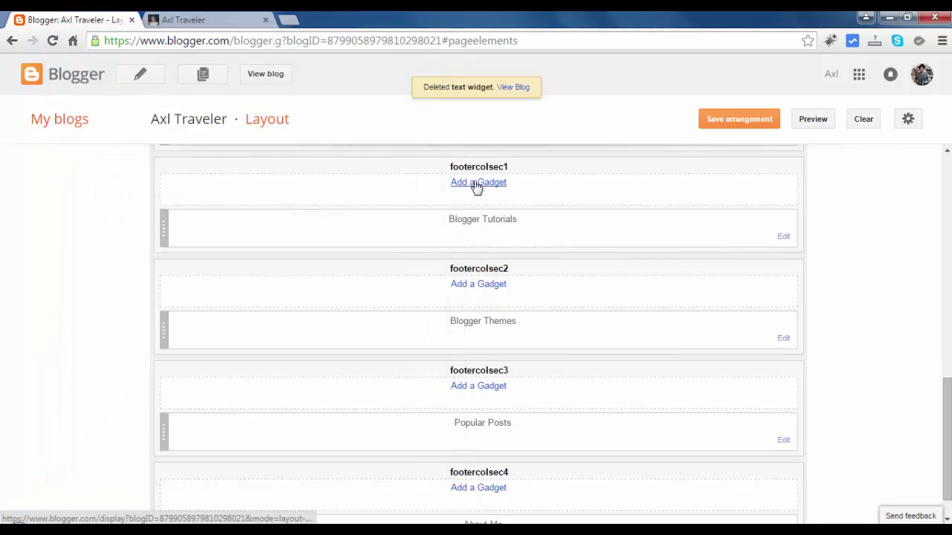
pyautogui.click(476, 184)
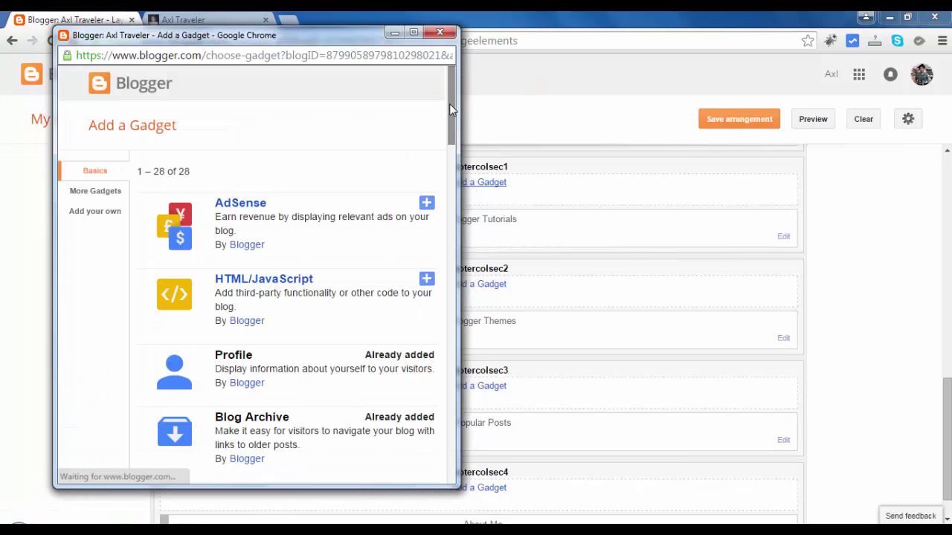
pyautogui.moveTo(446, 102); pyautogui.dragTo(451, 229)
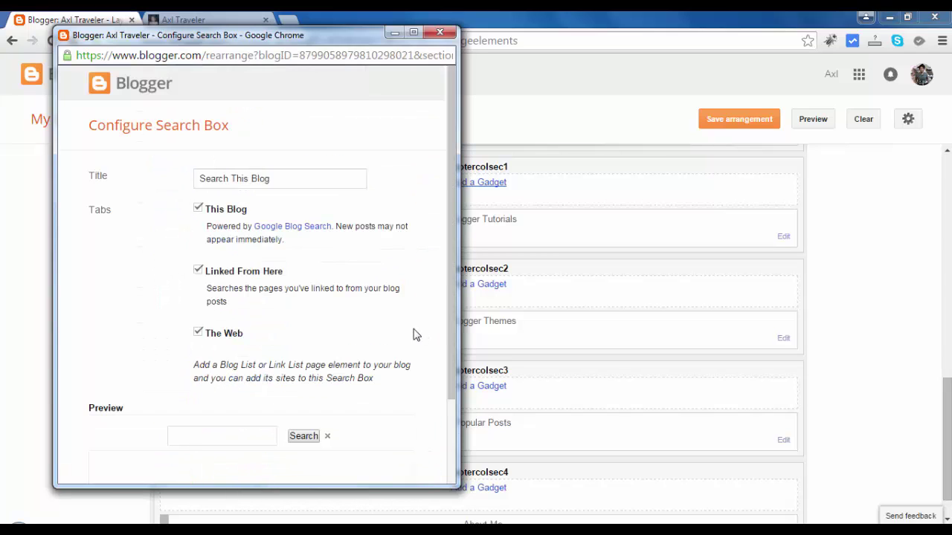
pyautogui.moveTo(451, 258); pyautogui.dragTo(452, 341)
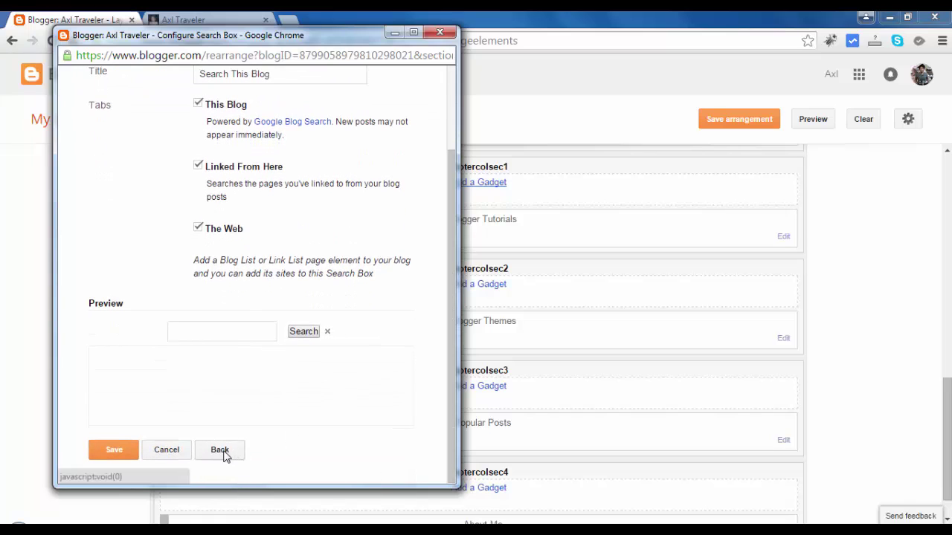
pyautogui.click(178, 455)
# Go to istockphp.com in a new tab and open the Blogger article "Blogger Search Widget is not working – How to Fix"
pyautogui.click(287, 21)
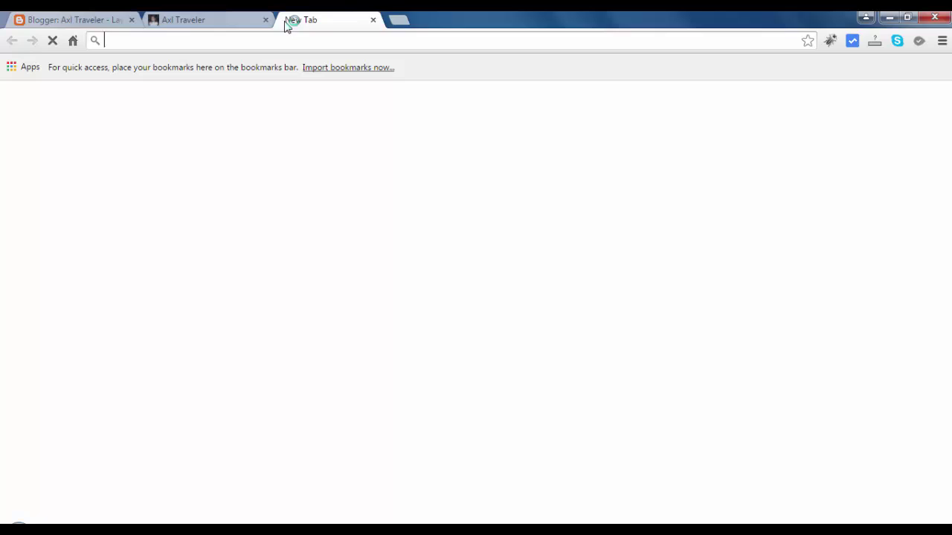
pyautogui.write('istockphp.com')
pyautogui.press('Return')
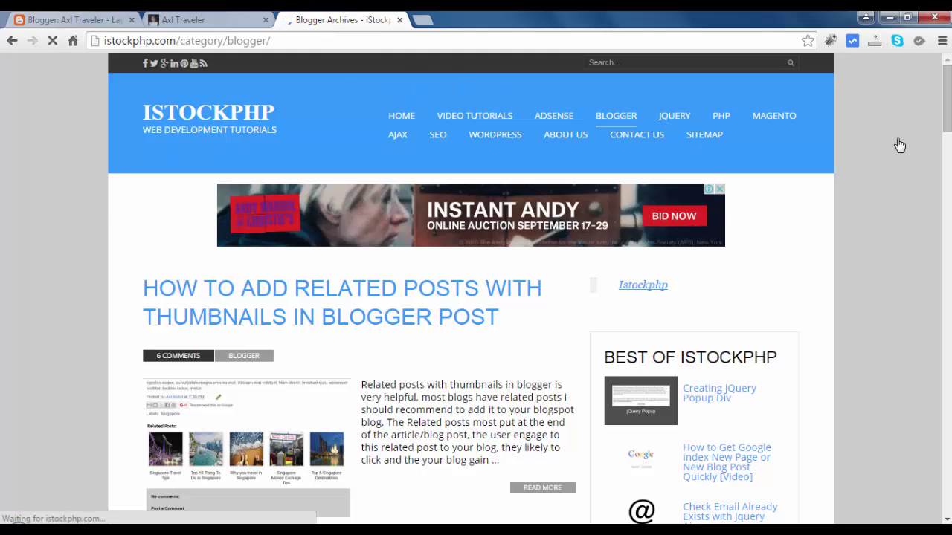
pyautogui.moveTo(949, 119); pyautogui.dragTo(948, 357)
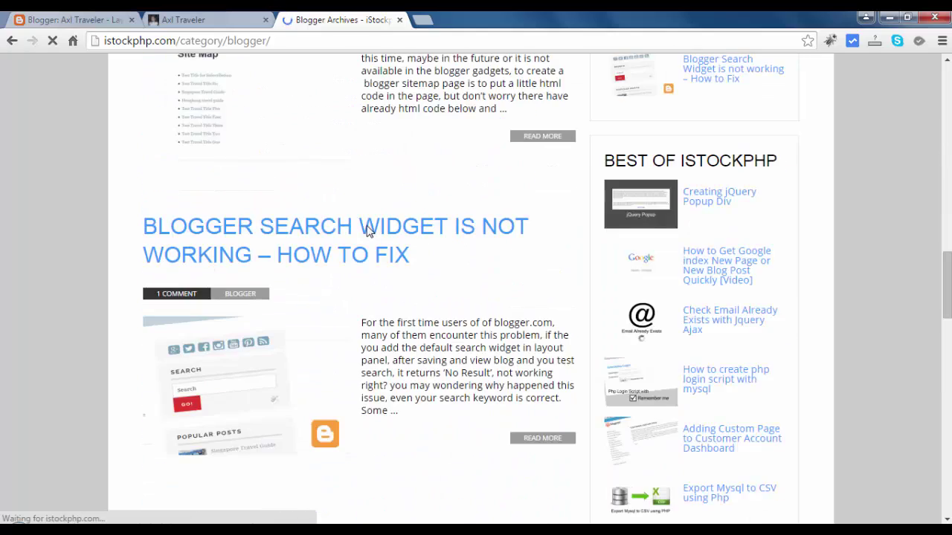
pyautogui.click(368, 232)
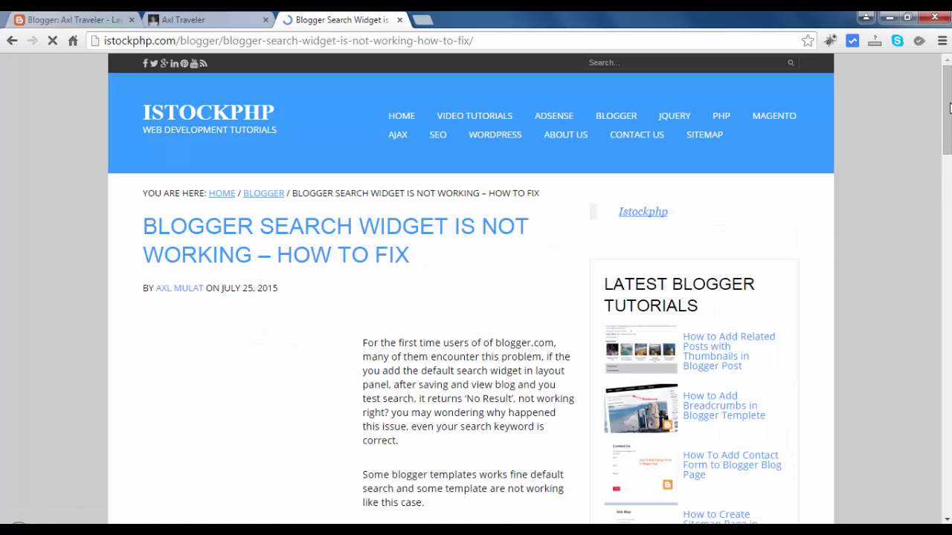
# Copy the custom search form HTML code from the article, from the opening form tag to the closing one
pyautogui.moveTo(948, 141); pyautogui.dragTo(948, 216)
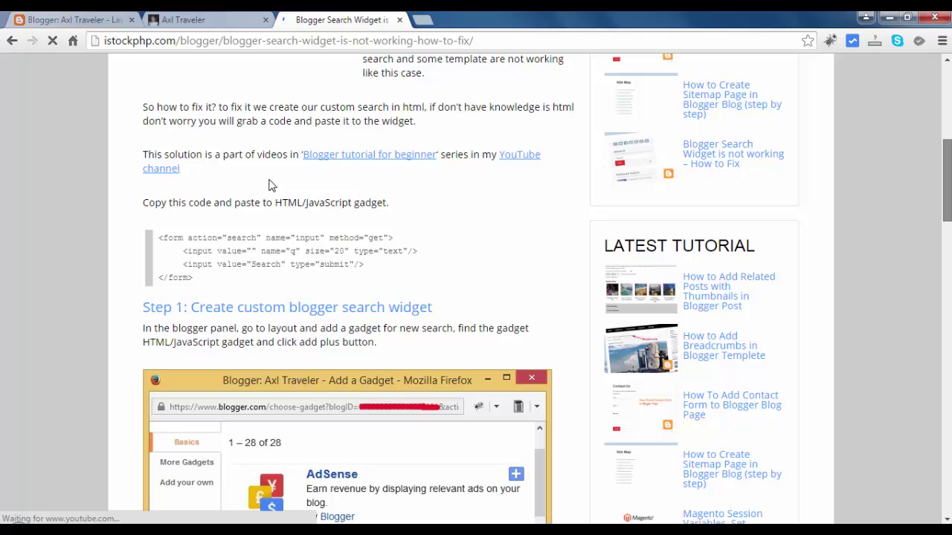
pyautogui.click(160, 242)
pyautogui.hotkey('ctrl', 'c')
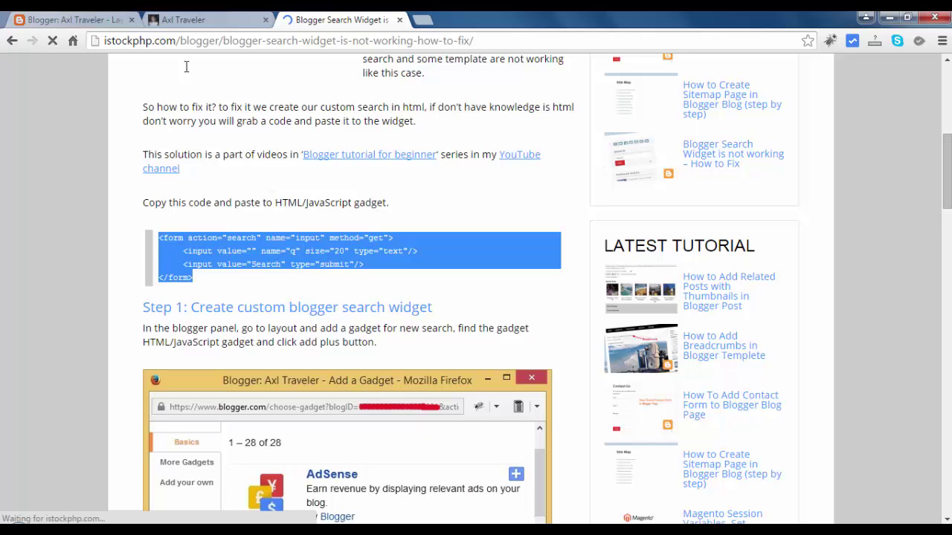
# On the blog's Layout page, add an HTML/JavaScript gadget titled "Search This Blog" to footercolsec2 containing the copied search form code, and save it
pyautogui.click(194, 19)
pyautogui.click(70, 20)
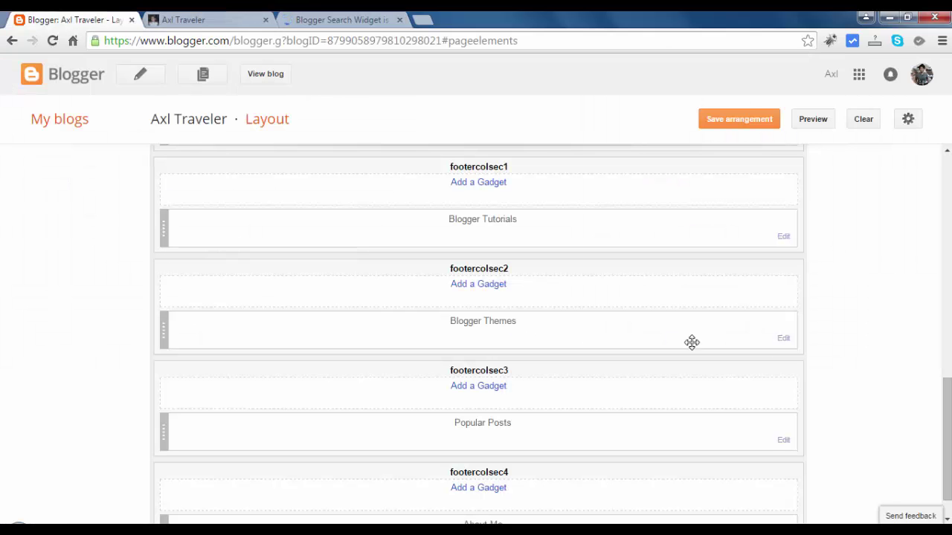
pyautogui.click(485, 287)
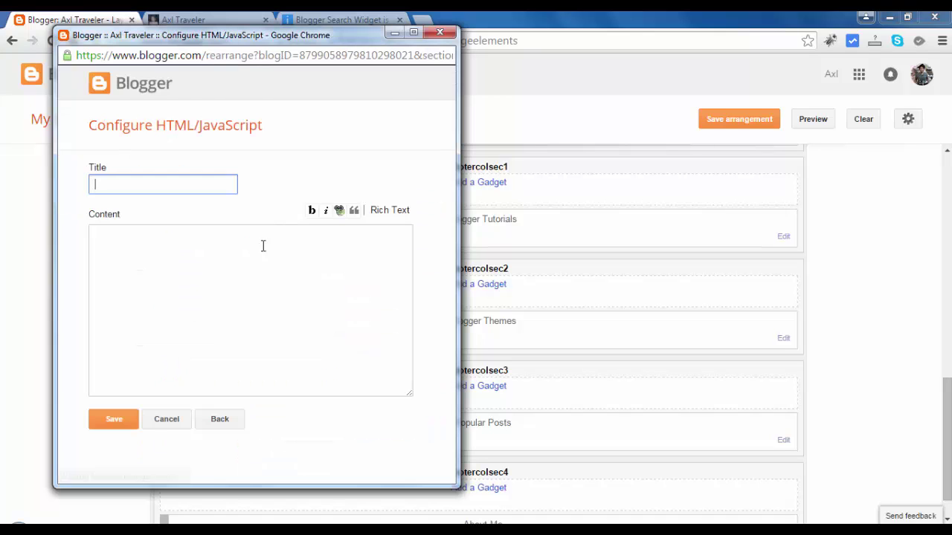
pyautogui.click(251, 261)
pyautogui.hotkey('ctrl', 'v')
pyautogui.click(164, 184)
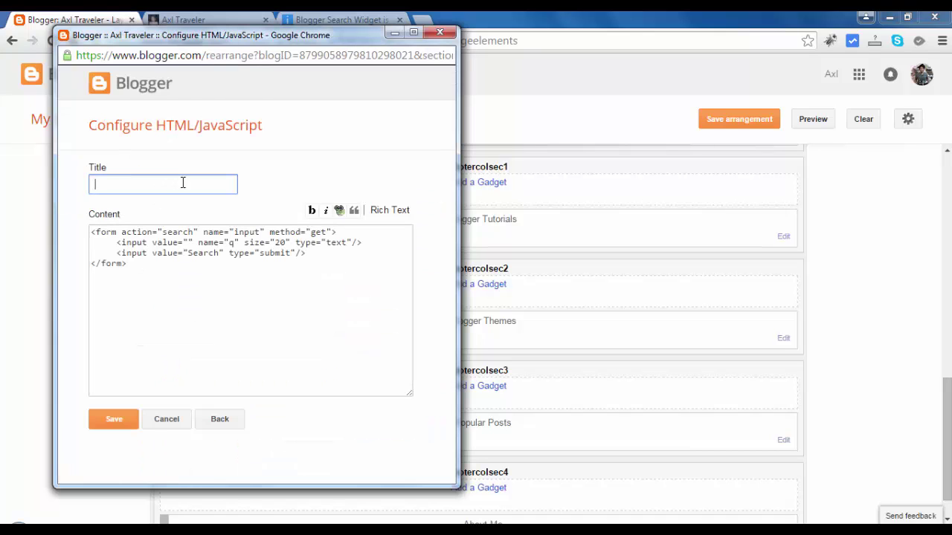
pyautogui.click(113, 421)
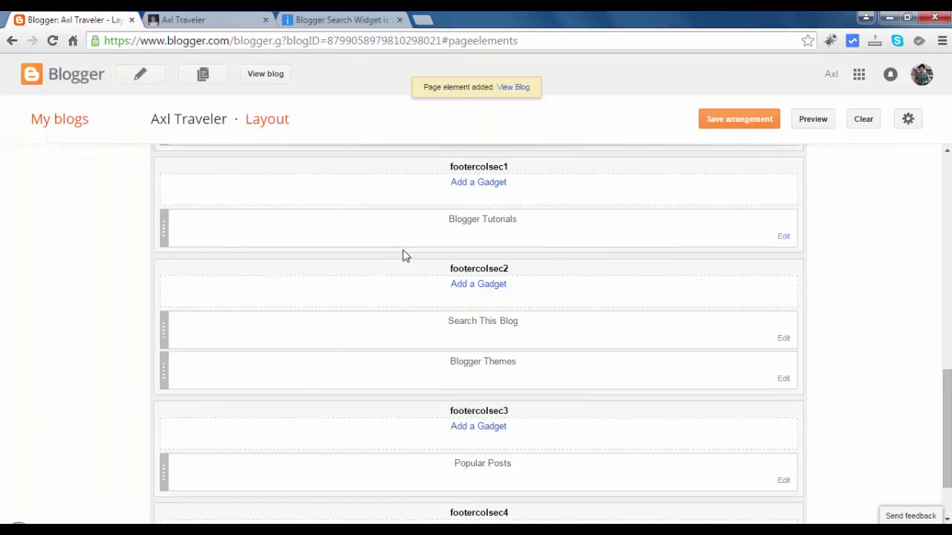
# Add a Pages gadget to footercolsec1 showing Home, Contact Us, Sitemap, Privacy Policy and About Us, and save it
pyautogui.click(464, 186)
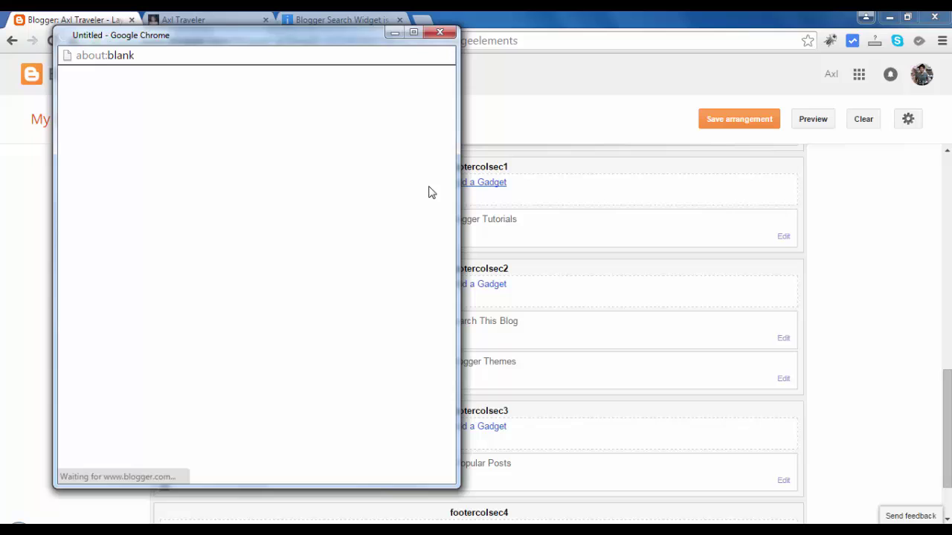
pyautogui.moveTo(452, 112); pyautogui.dragTo(457, 190)
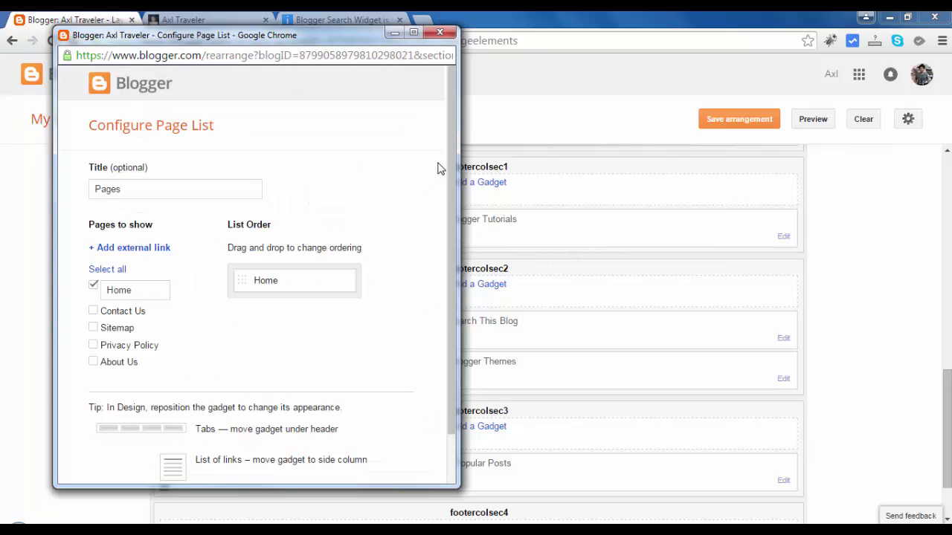
pyautogui.click(93, 312)
pyautogui.click(93, 328)
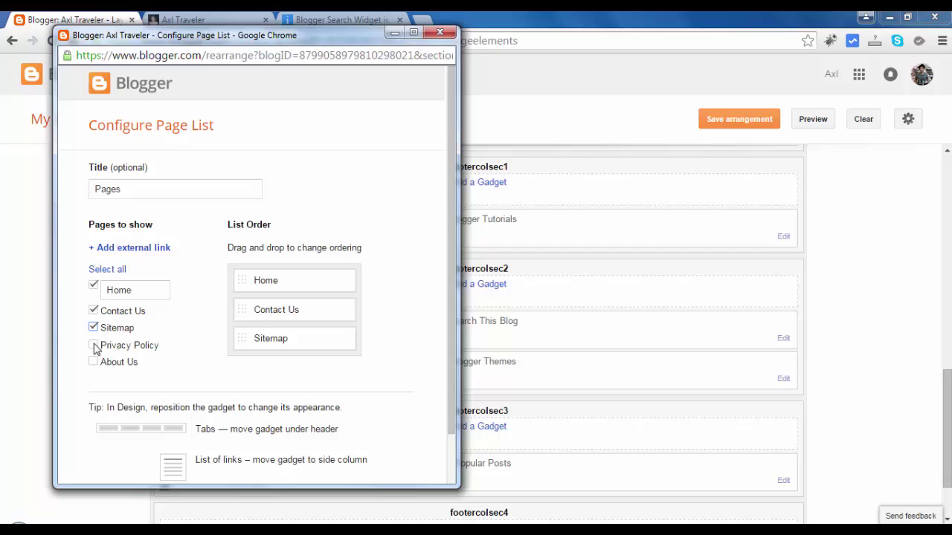
pyautogui.click(93, 345)
pyautogui.click(93, 362)
pyautogui.moveTo(455, 247); pyautogui.dragTo(455, 366)
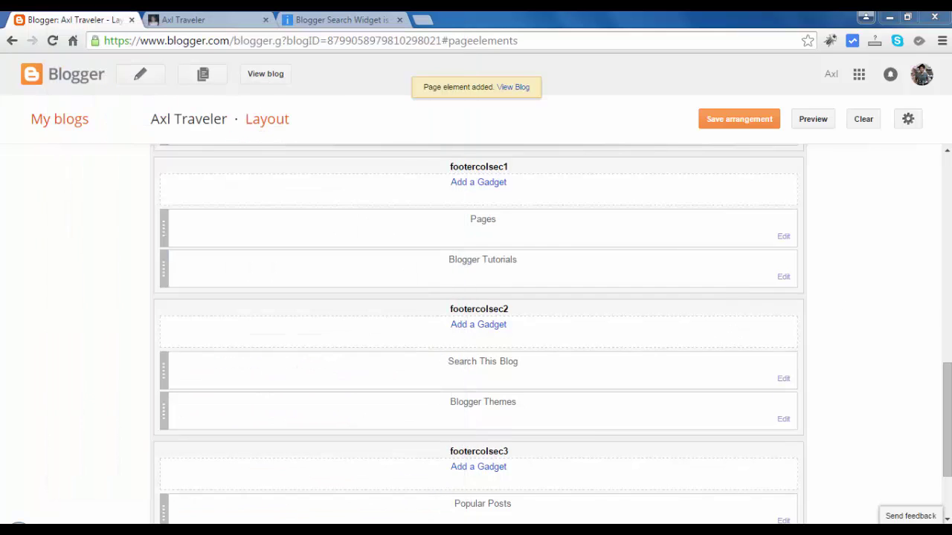
# Save the layout arrangement, reload the live blog, and check its footer gadgets and sidebar
pyautogui.scroll(-3, 796, 204)
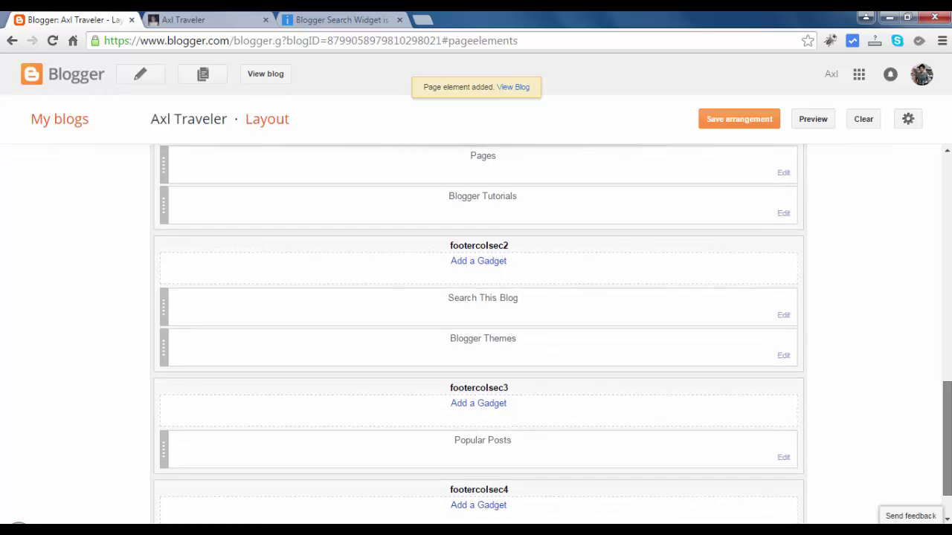
pyautogui.click(747, 119)
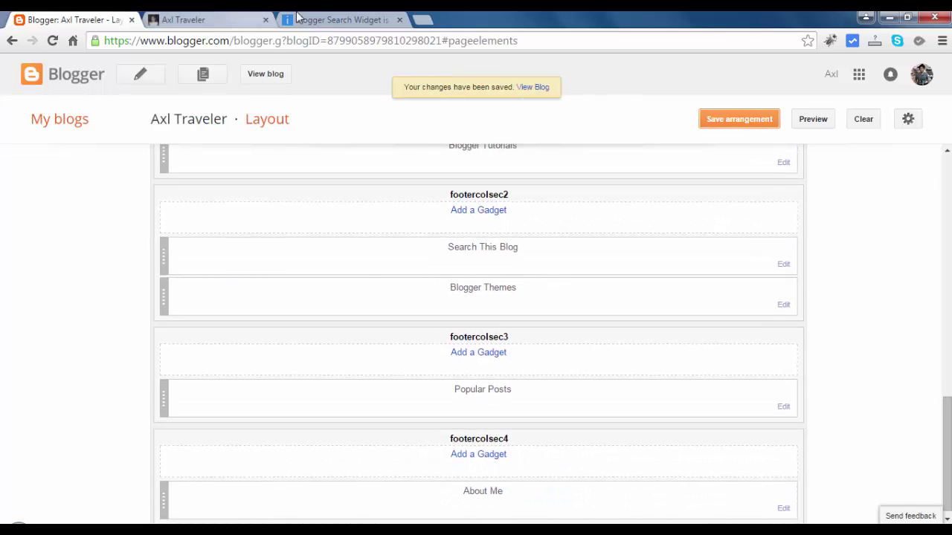
pyautogui.click(240, 17)
pyautogui.press('F5')
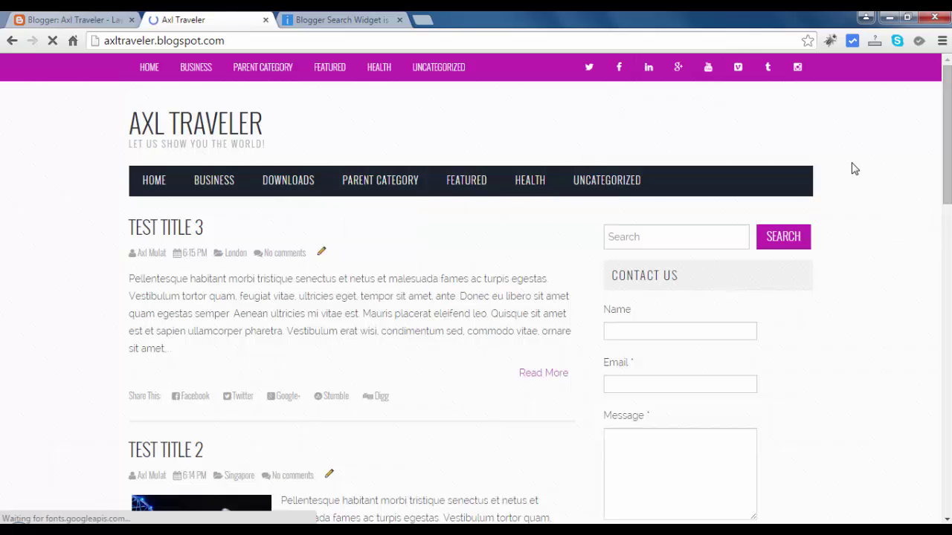
pyautogui.moveTo(948, 148); pyautogui.dragTo(948, 454)
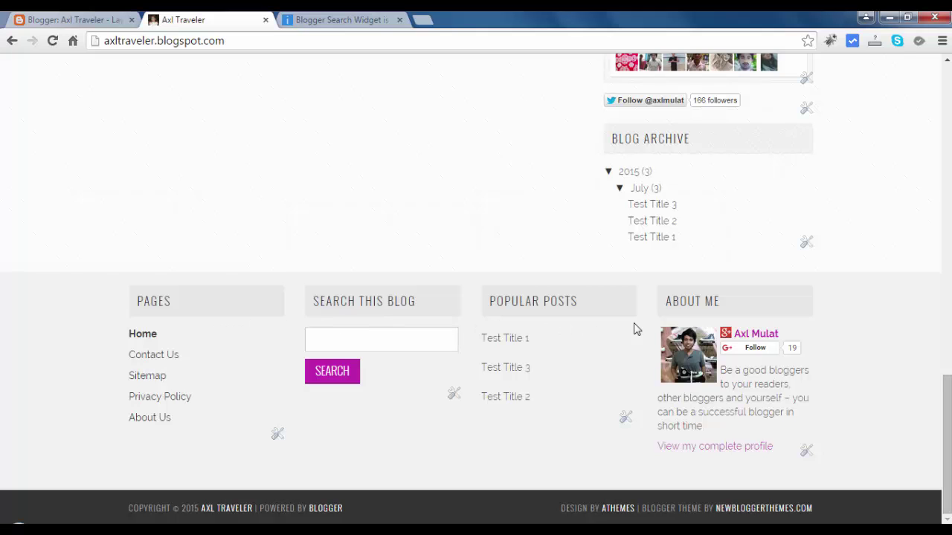
pyautogui.moveTo(947, 416); pyautogui.dragTo(949, 156)
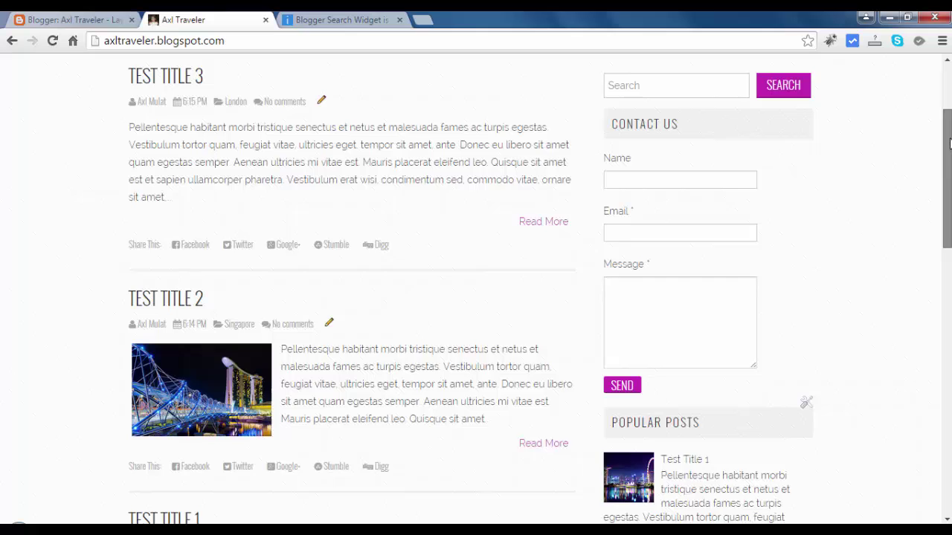
pyautogui.scroll(1, 949, 143)
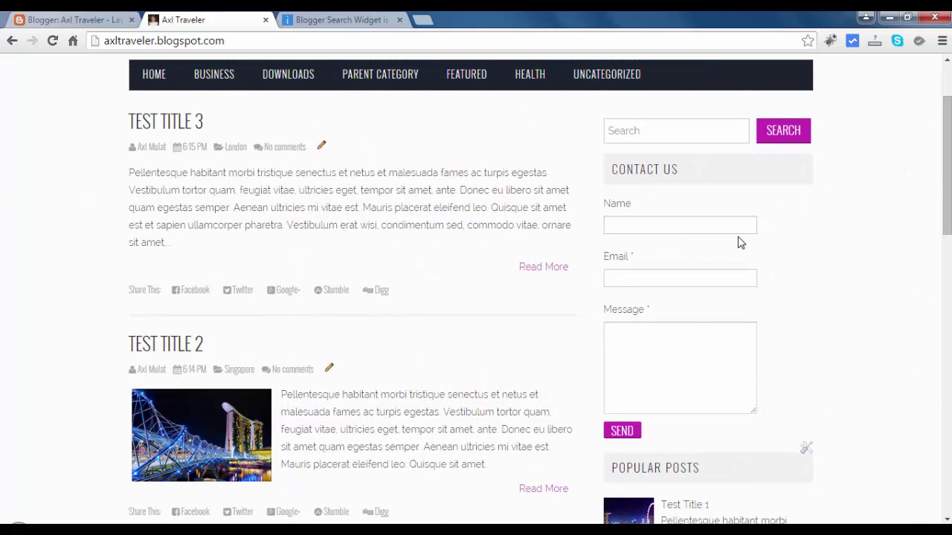
# On istockphp.com, open the article "How To Add Contact Form to Blogger Blog Page" and copy the CSS that hides the contact form widget
pyautogui.click(377, 21)
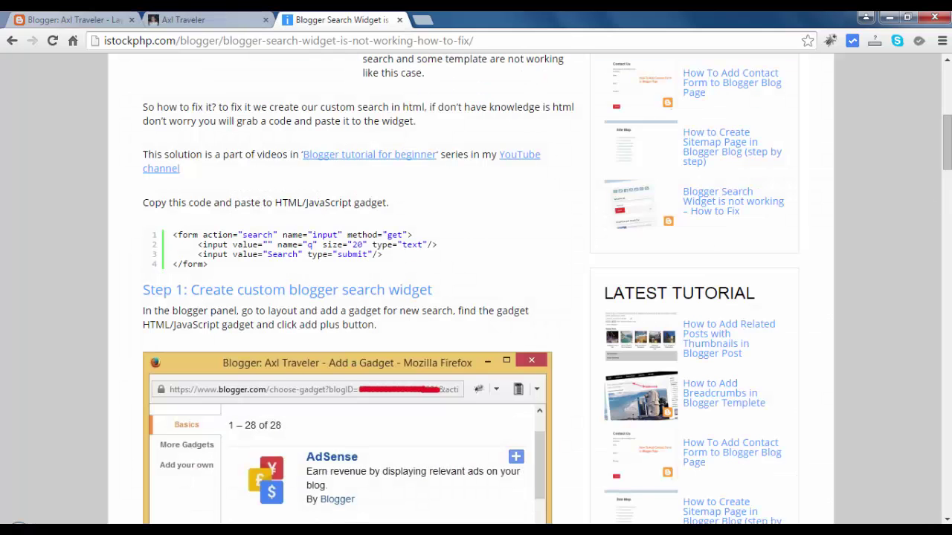
pyautogui.scroll(6, 476, 297)
pyautogui.scroll(-6, 476, 298)
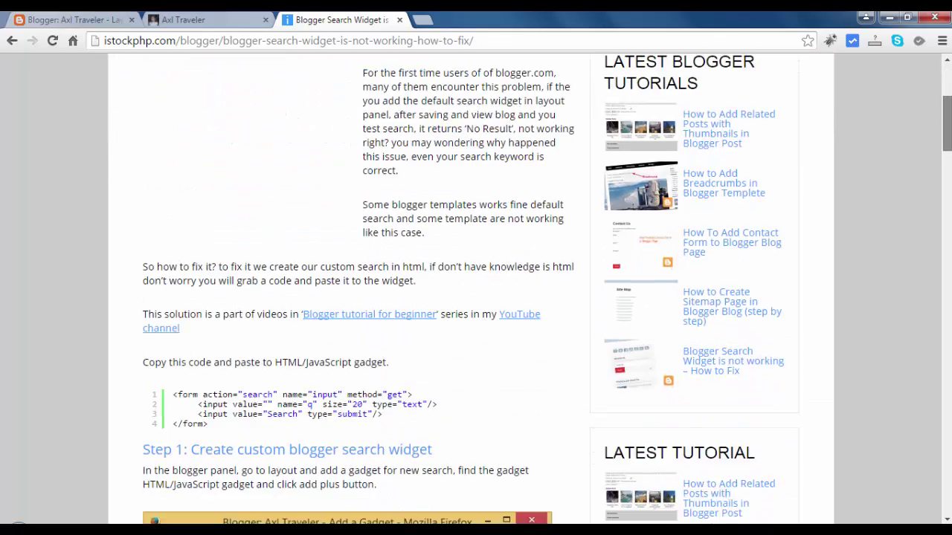
pyautogui.scroll(2, 855, 171)
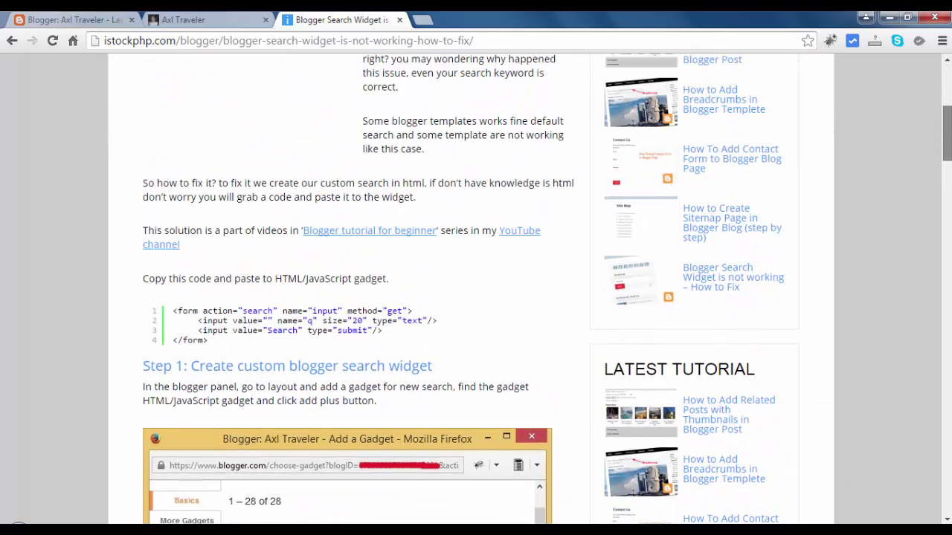
pyautogui.click(744, 204)
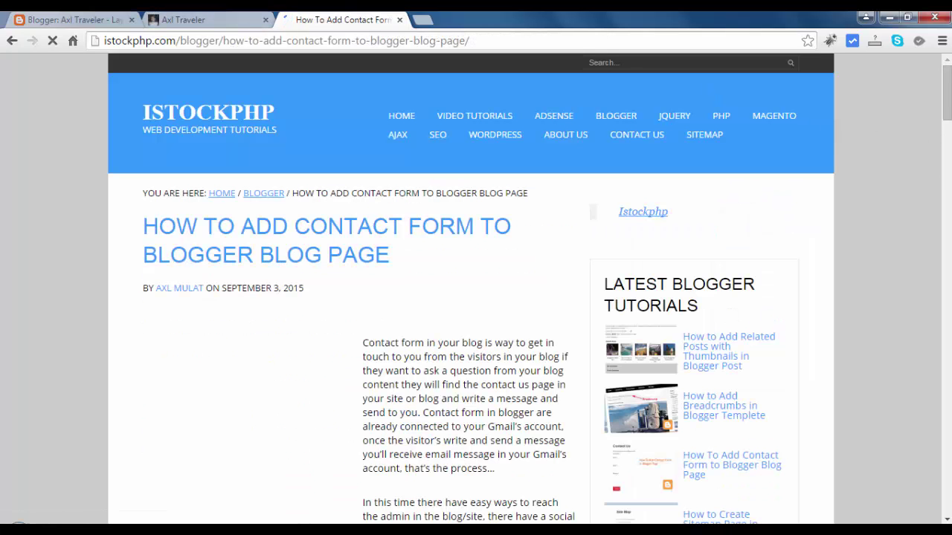
pyautogui.scroll(-4, 950, 132)
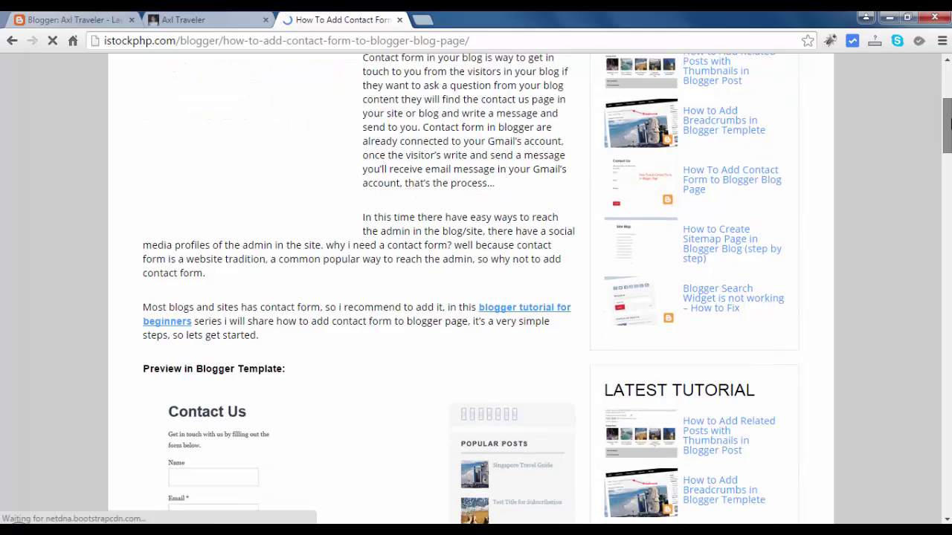
pyautogui.moveTo(950, 133); pyautogui.dragTo(950, 331)
pyautogui.click(165, 211)
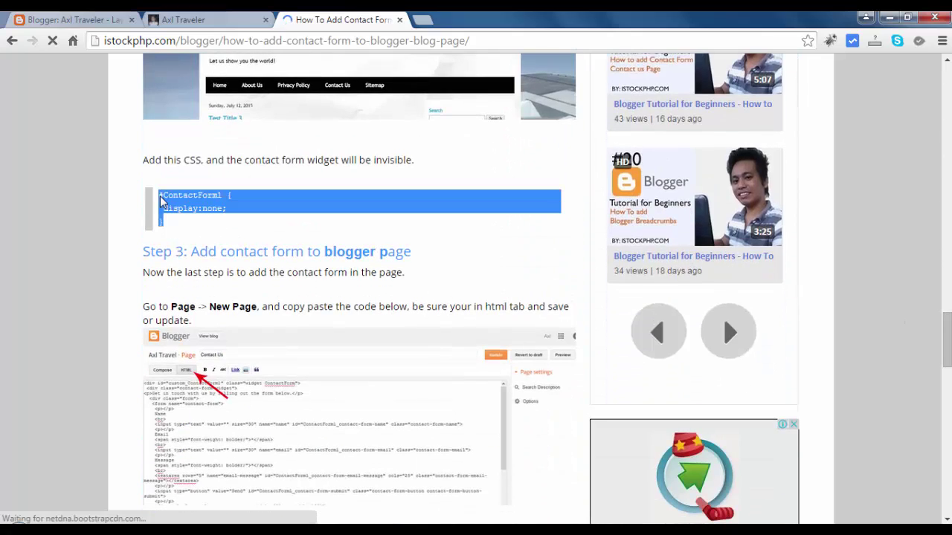
# Add the copied #ContactForm1 display:none rule as custom CSS in the Blogger Template Designer and apply it to the blog
pyautogui.click(84, 18)
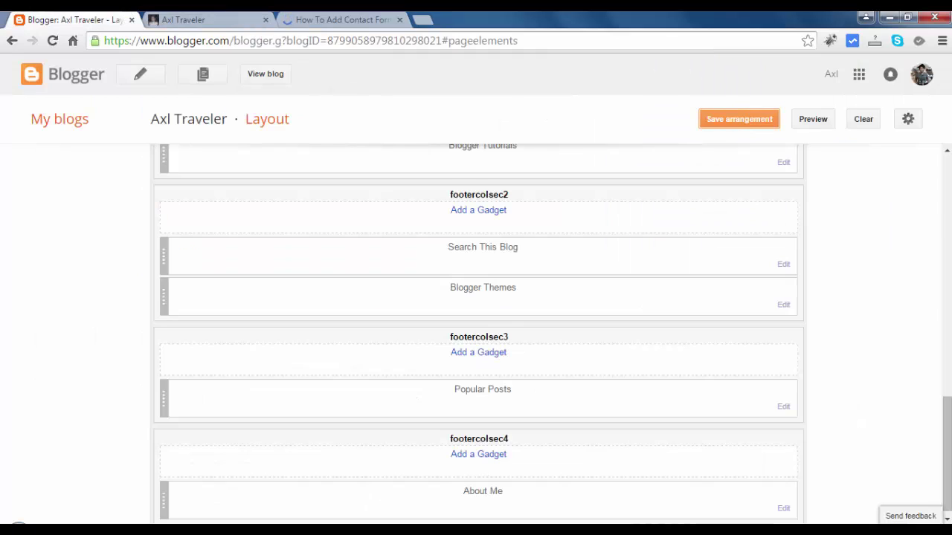
pyautogui.scroll(15, 58, 381)
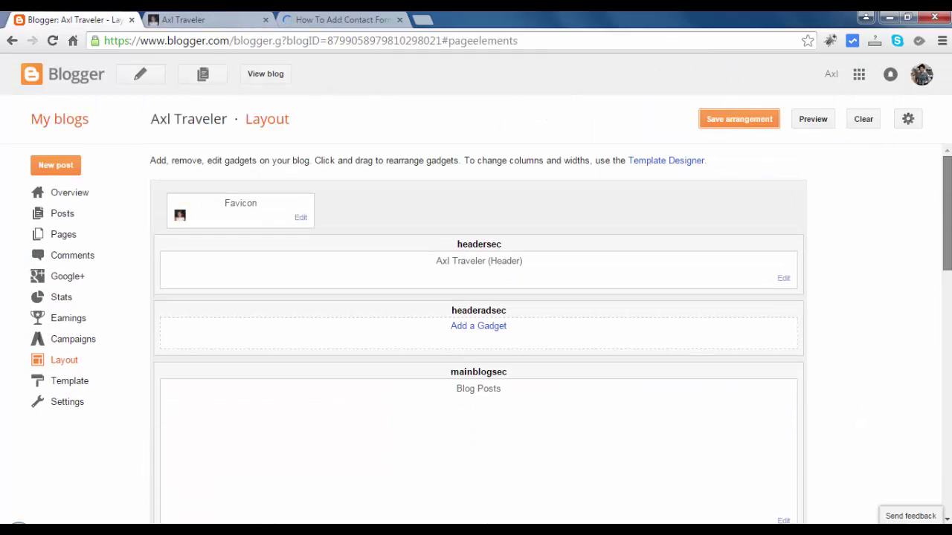
pyautogui.click(60, 382)
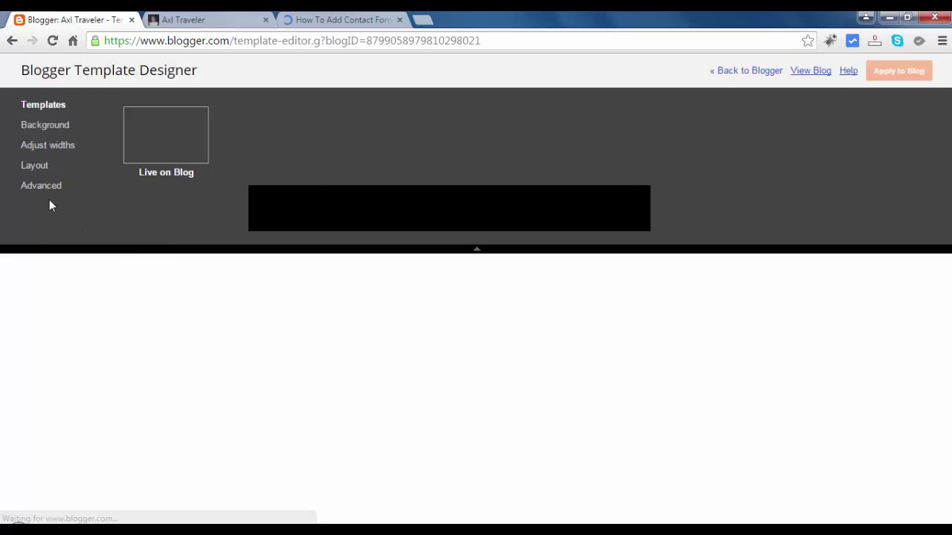
pyautogui.click(46, 188)
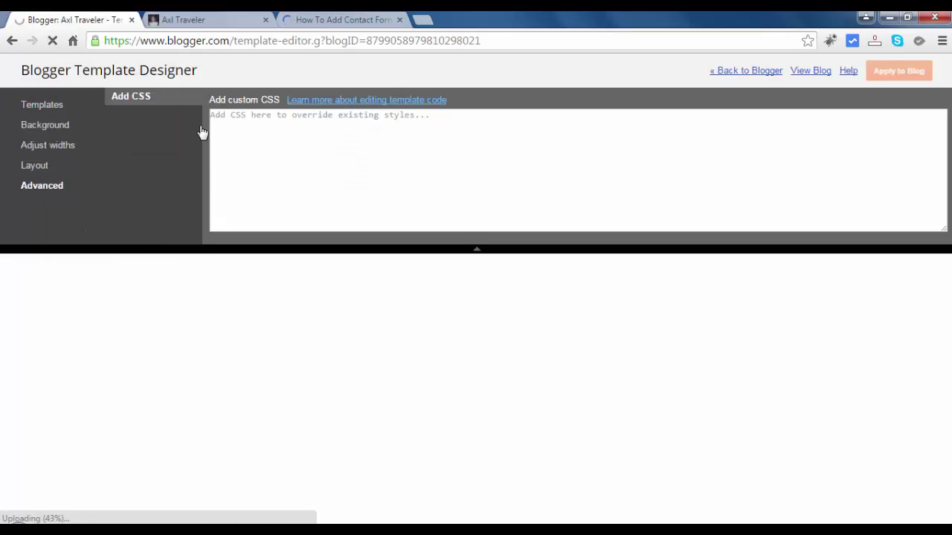
pyautogui.click(285, 139)
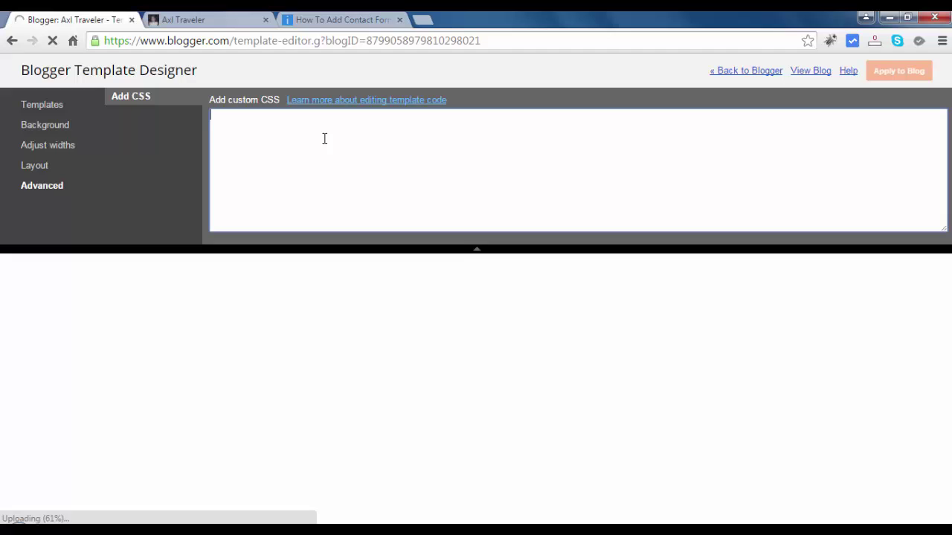
pyautogui.click(895, 76)
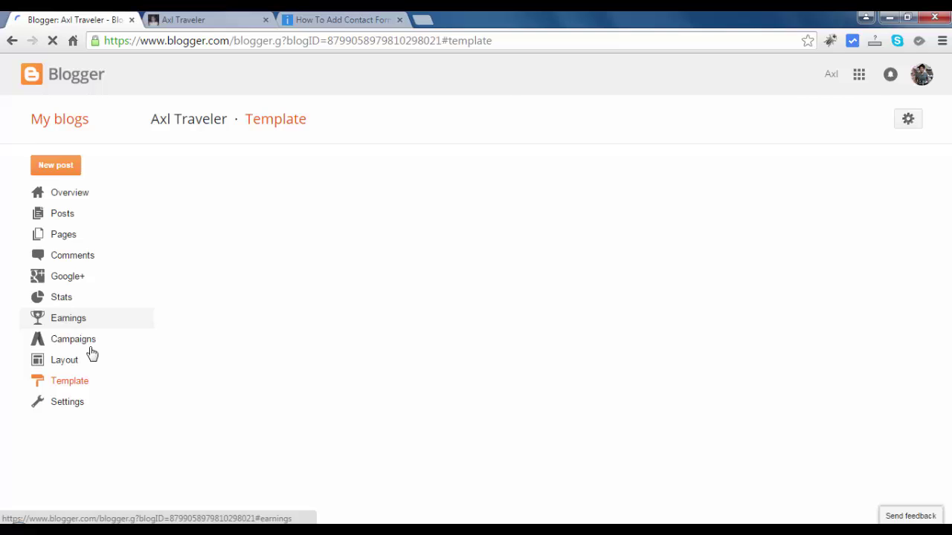
# Reload the live blog and check the sidebar for the Contact Us form and the remaining gadgets
pyautogui.click(195, 19)
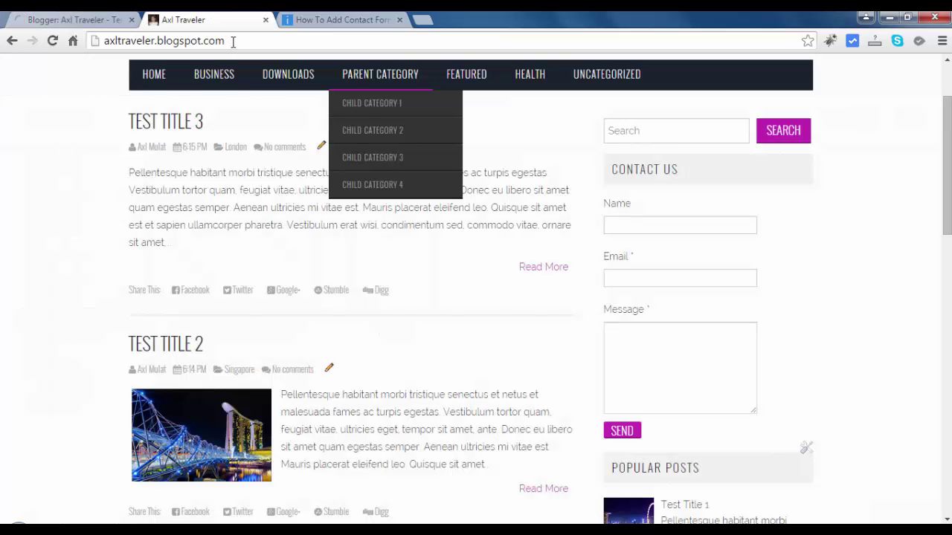
pyautogui.press('F5')
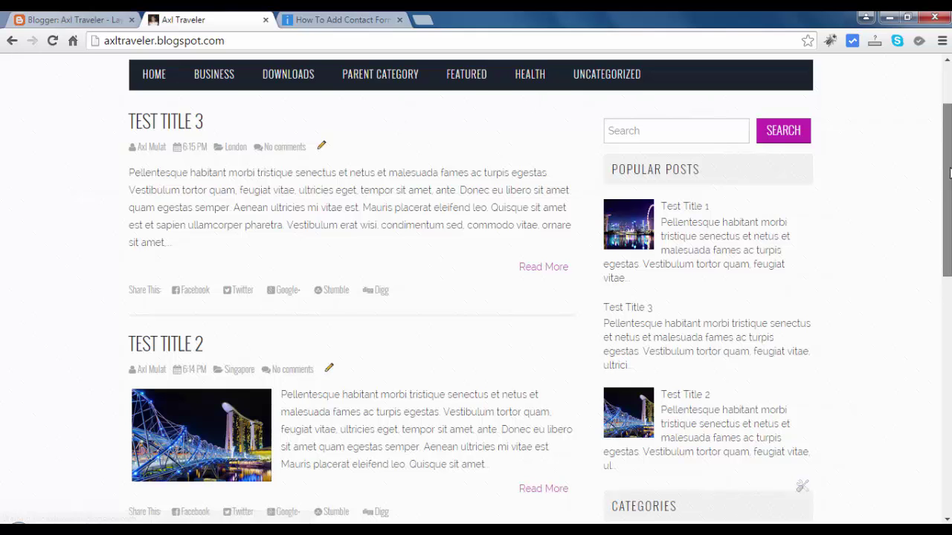
pyautogui.moveTo(950, 172); pyautogui.dragTo(950, 249)
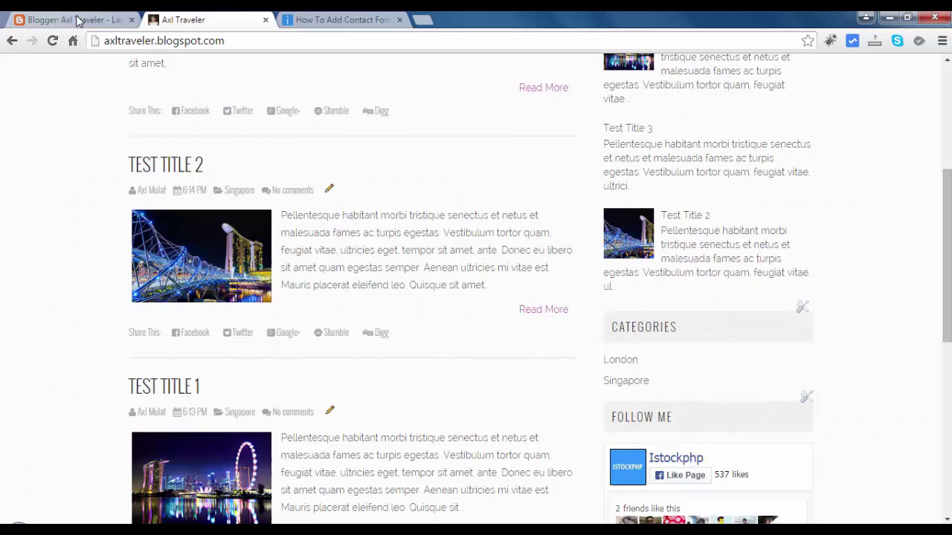
pyautogui.click(74, 20)
pyautogui.scroll(-5, 483, 235)
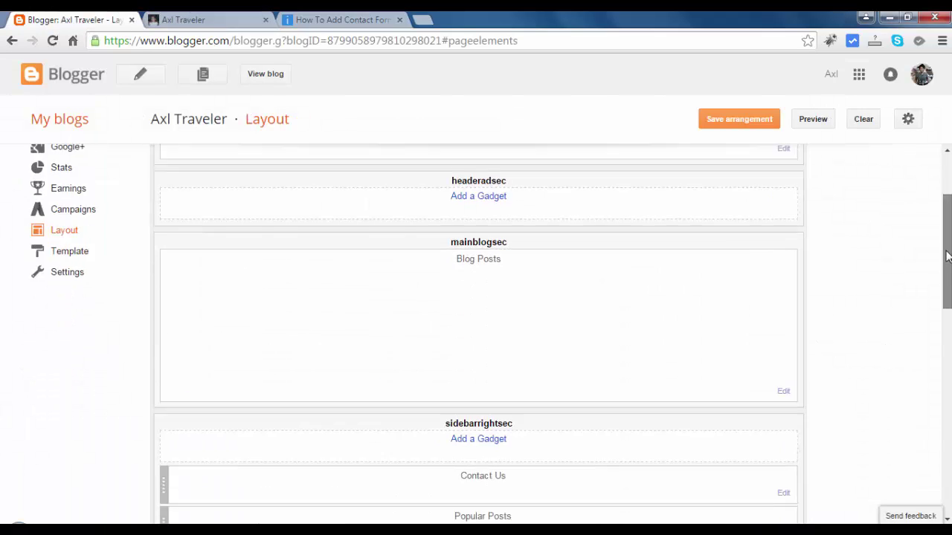
pyautogui.click(469, 254)
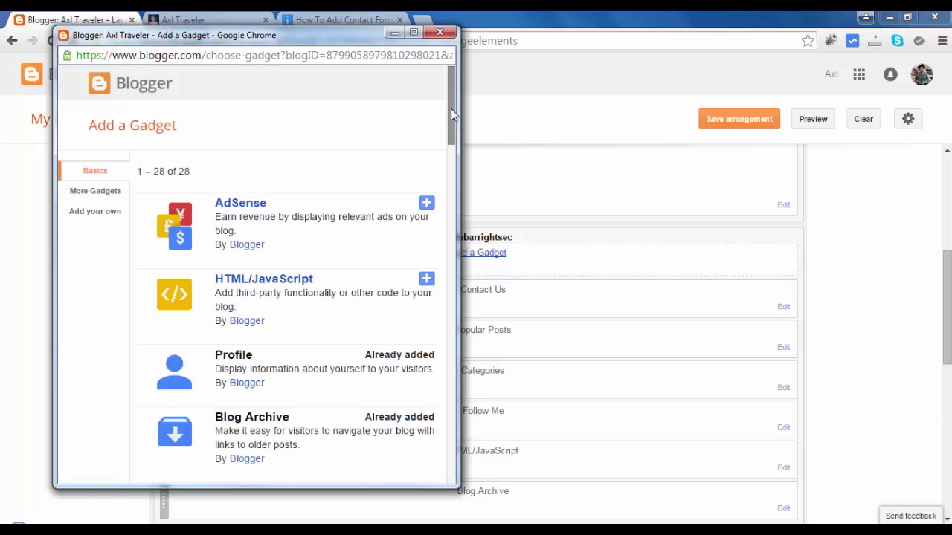
pyautogui.moveTo(451, 109); pyautogui.dragTo(442, 304)
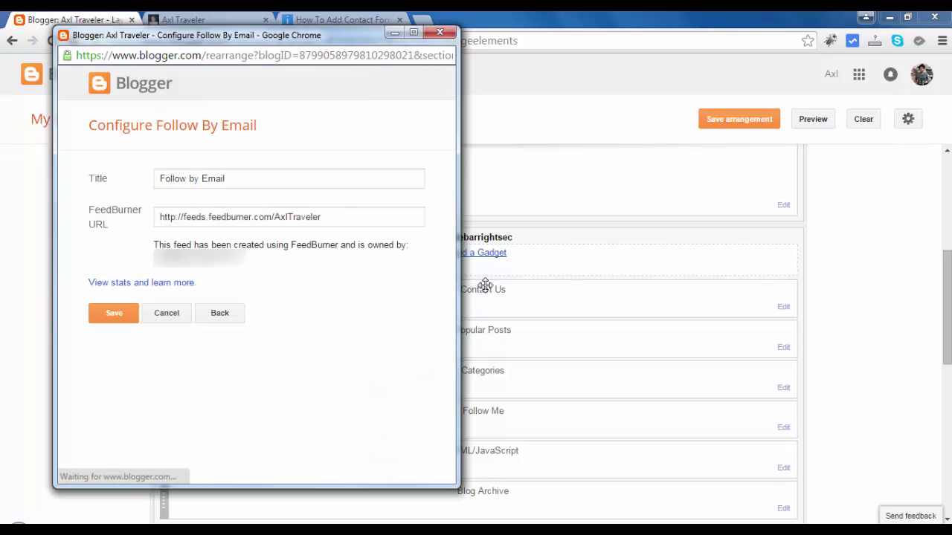
pyautogui.click(119, 316)
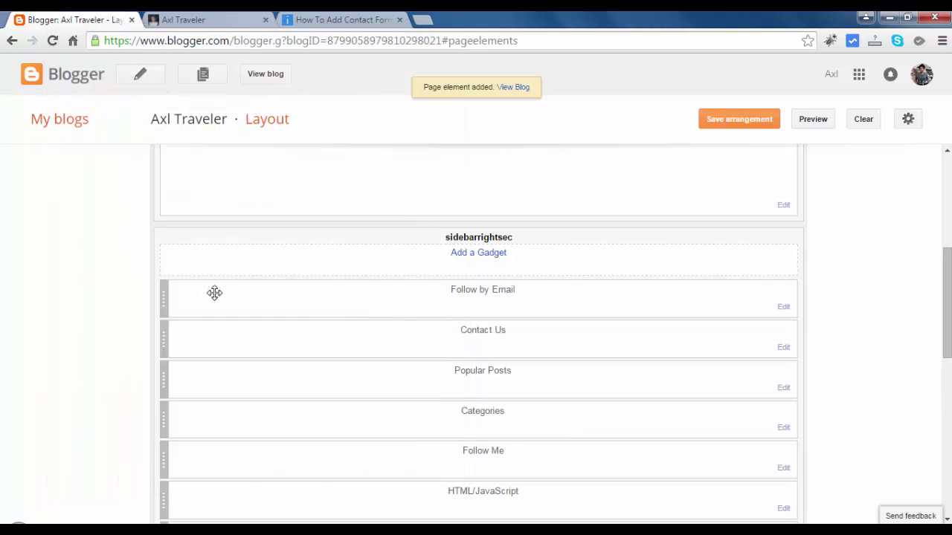
# Move the Follow by Email gadget between Categories and Follow Me in sidebarrightsec and save the arrangement
pyautogui.scroll(-1, 888, 325)
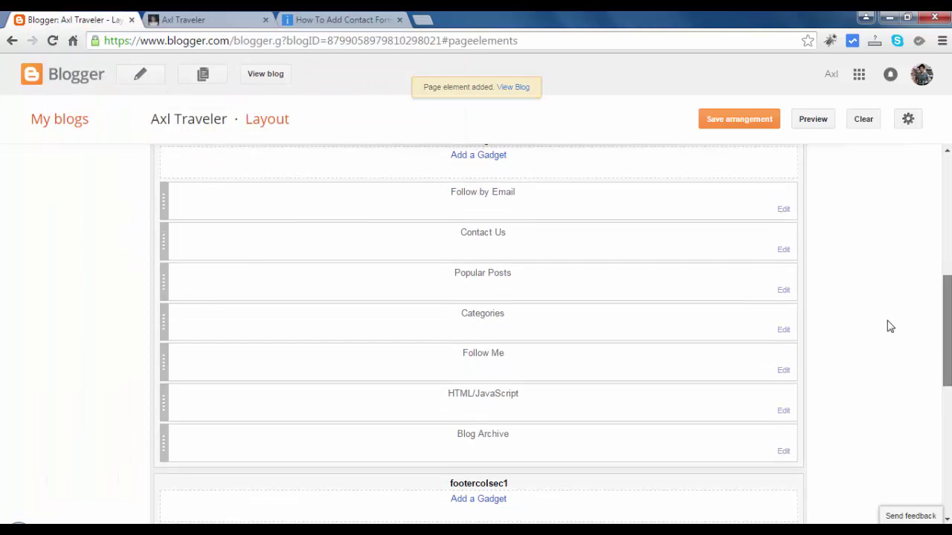
pyautogui.moveTo(474, 202); pyautogui.dragTo(473, 299)
pyautogui.click(746, 122)
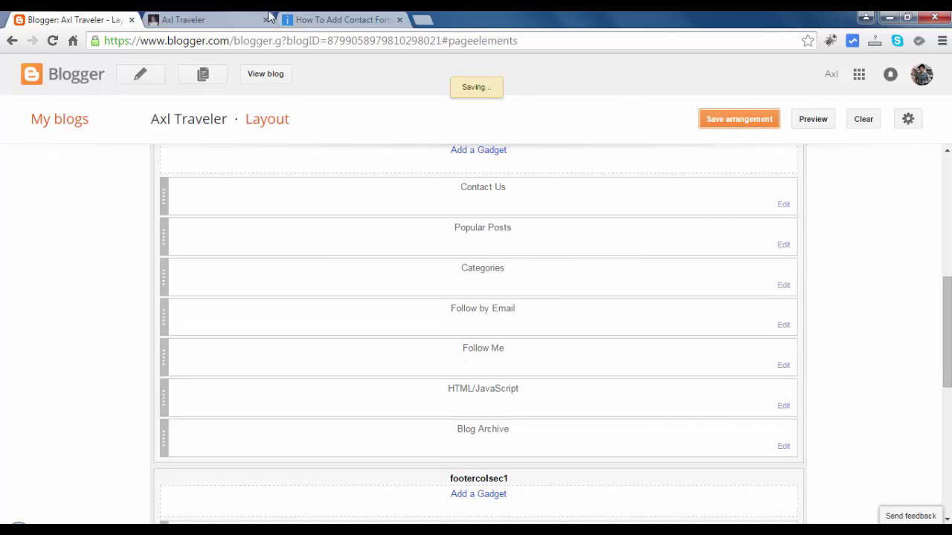
# Reload the live blog and check how the Follow by Email form looks in the sidebar
pyautogui.click(223, 19)
pyautogui.click(284, 43)
pyautogui.press('Return')
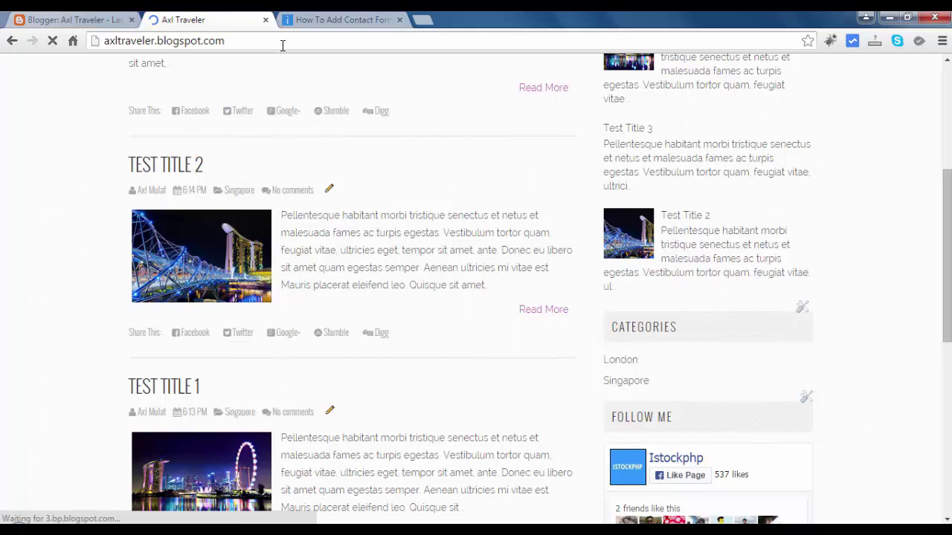
pyautogui.scroll(-3, 844, 287)
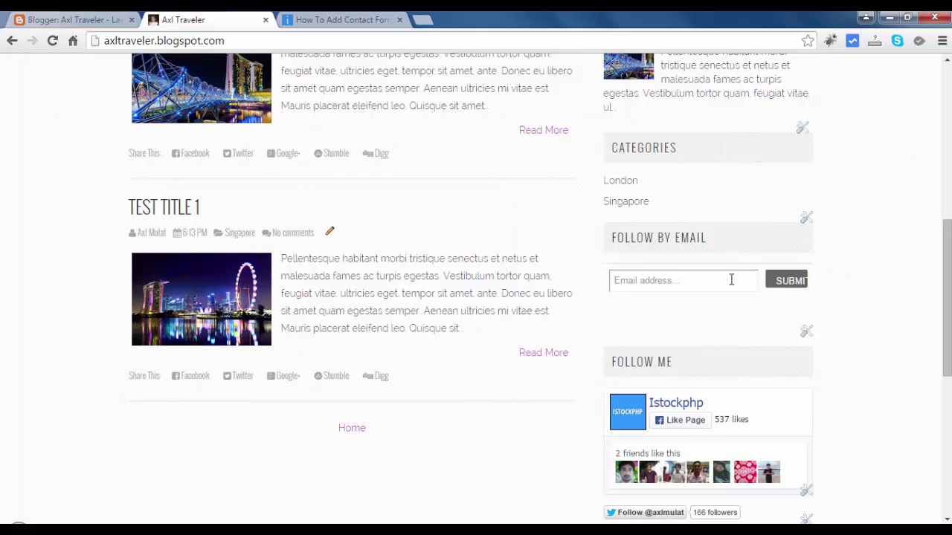
# Open the My Feeds page of feedburner.google.com in a new browser tab
pyautogui.click(425, 22)
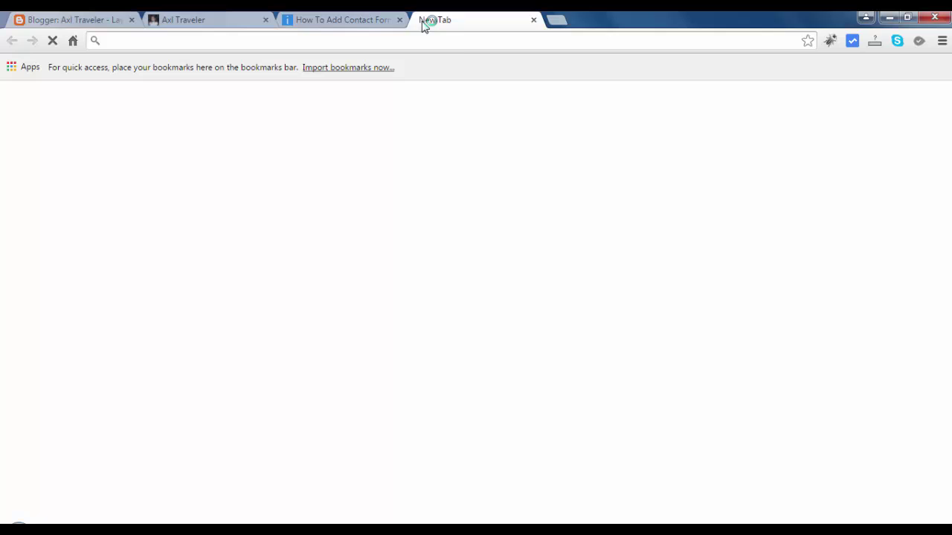
pyautogui.write('go')
pyautogui.press('BackSpace')
pyautogui.press('BackSpace')
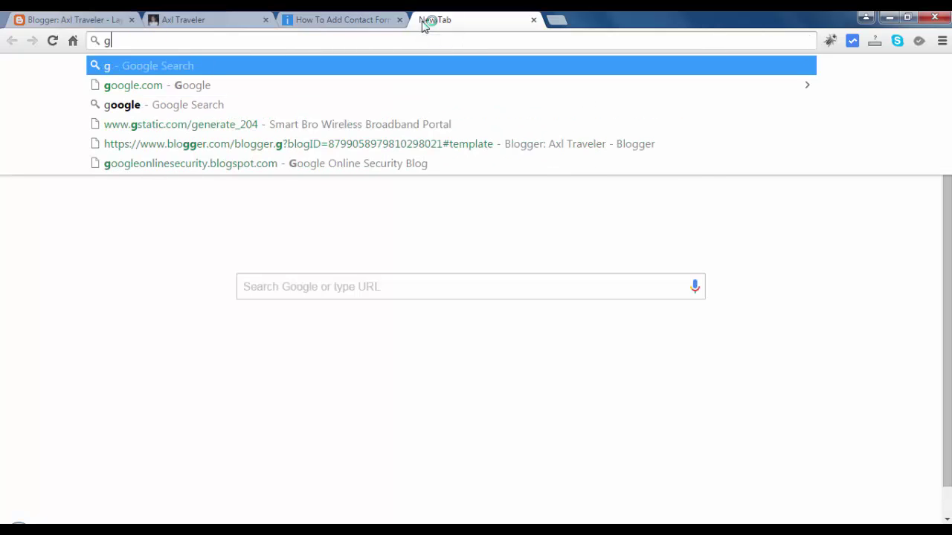
pyautogui.write('d')
pyautogui.press('BackSpace')
pyautogui.press('BackSpace')
pyautogui.write('f')
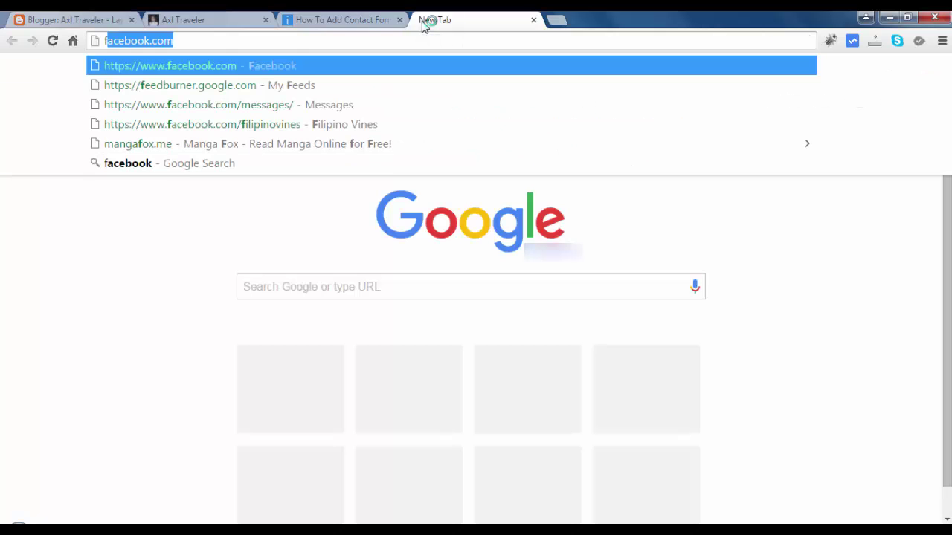
pyautogui.press('Down')
pyautogui.press('Return')
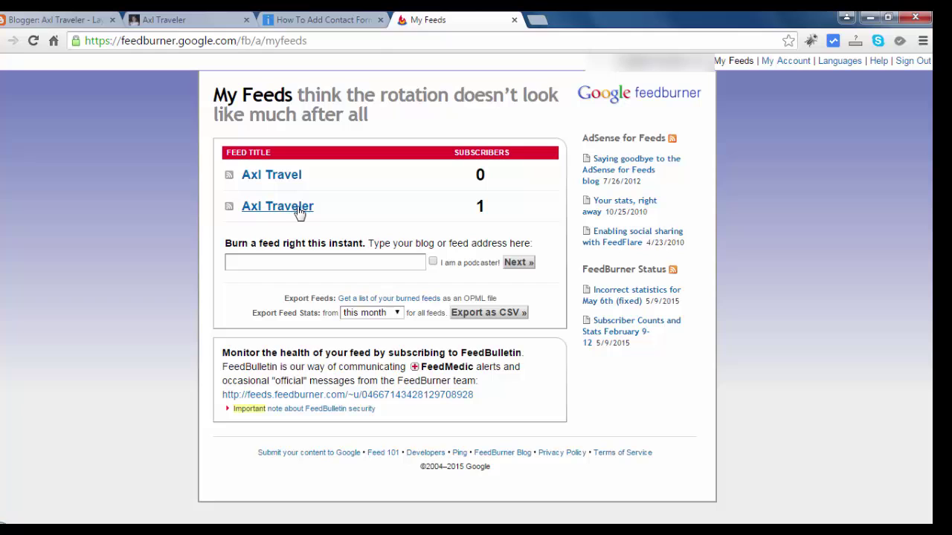
# Open the Email Subscriptions service in the Axl Traveler feed's Publicize section and copy the subscription form code
pyautogui.click(299, 212)
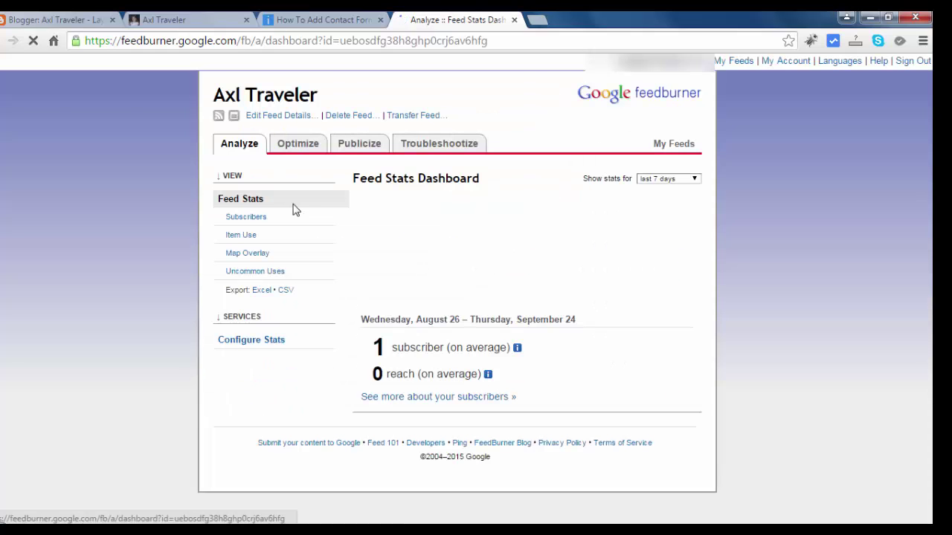
pyautogui.click(365, 149)
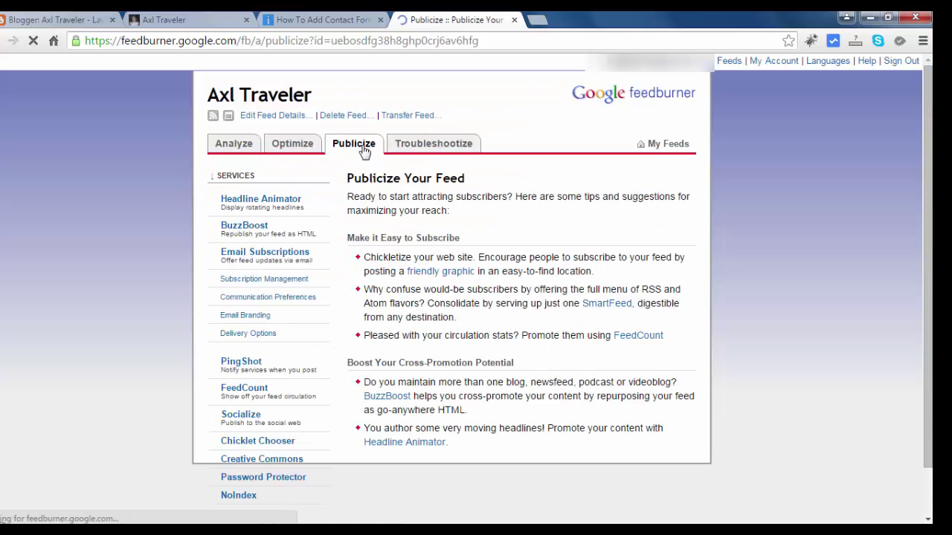
pyautogui.click(265, 254)
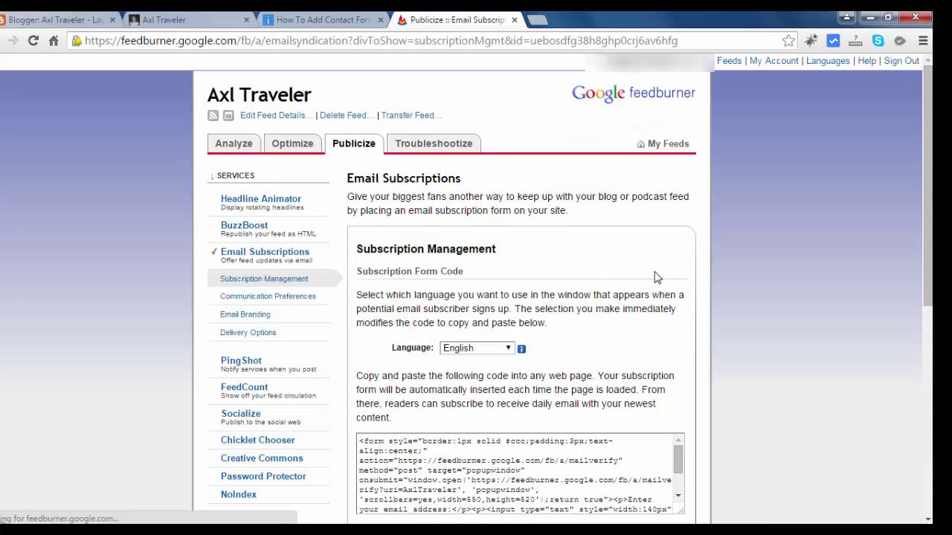
pyautogui.scroll(-3, 559, 292)
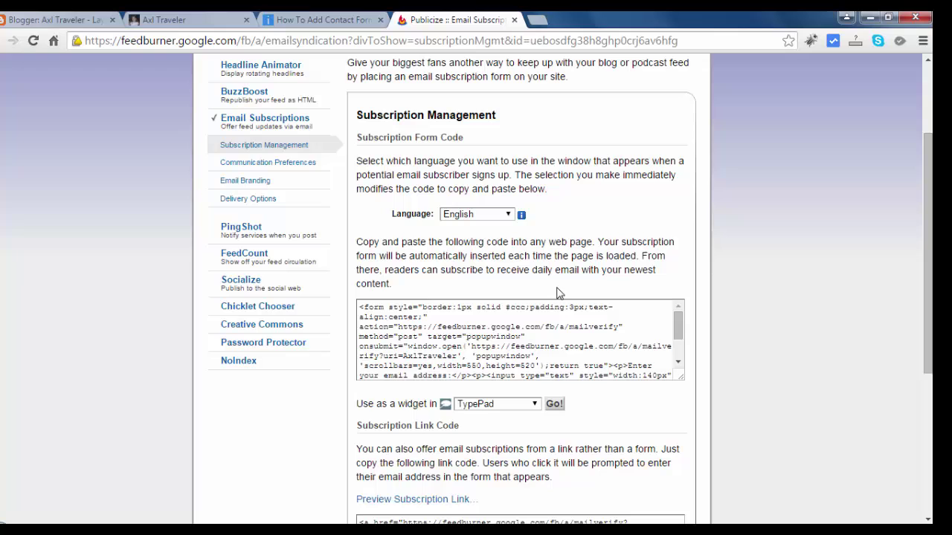
pyautogui.click(492, 305)
pyautogui.click(470, 322)
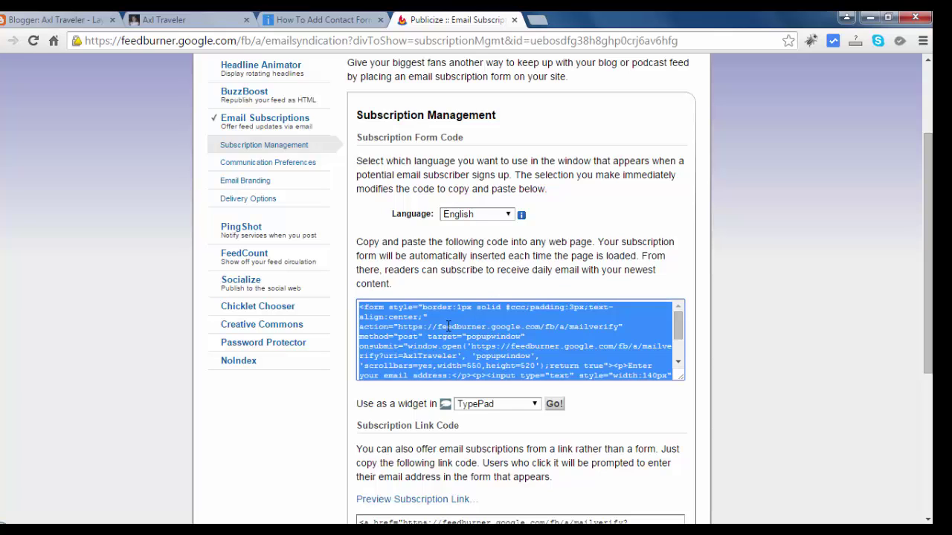
pyautogui.rightClick(468, 326)
pyautogui.click(483, 335)
# Return to the Blogger Layout page and remove the Follow by Email gadget from the sidebar
pyautogui.click(47, 15)
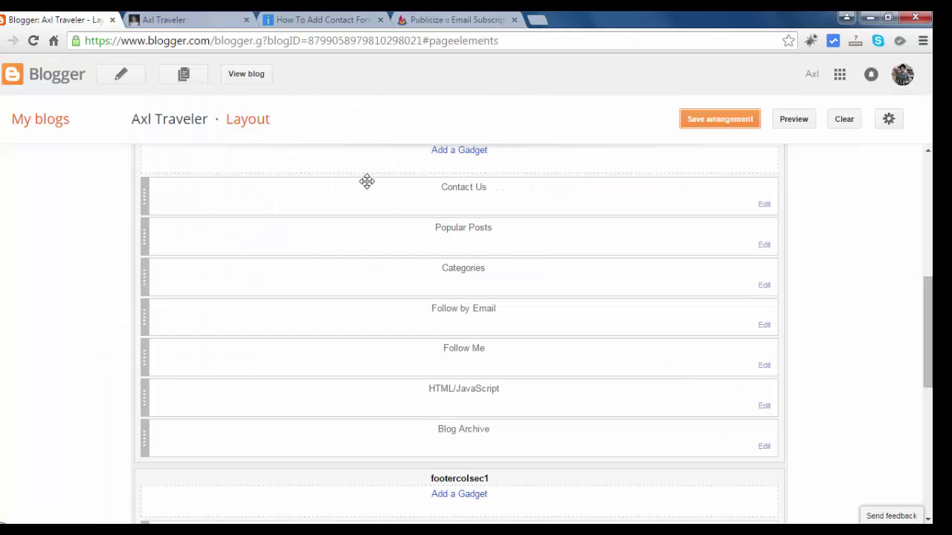
pyautogui.click(763, 325)
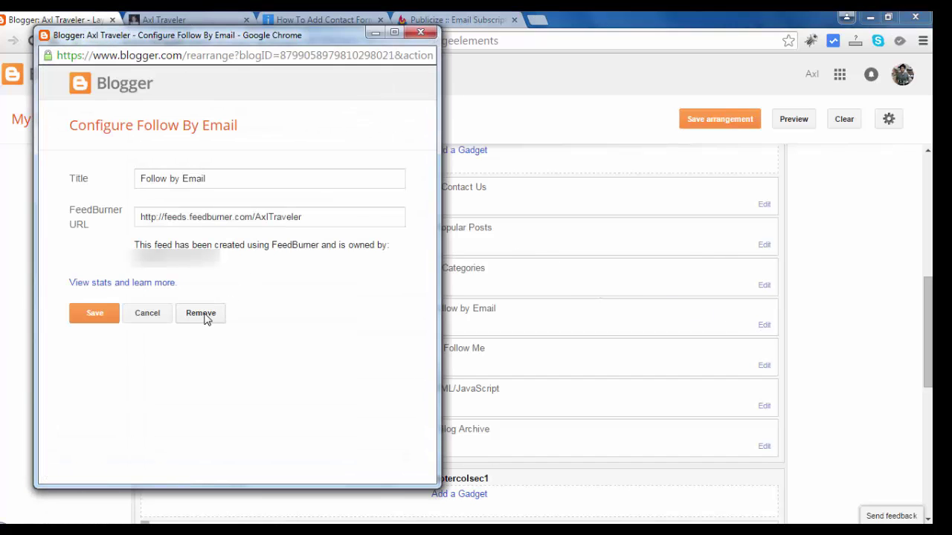
pyautogui.click(202, 313)
pyautogui.click(265, 151)
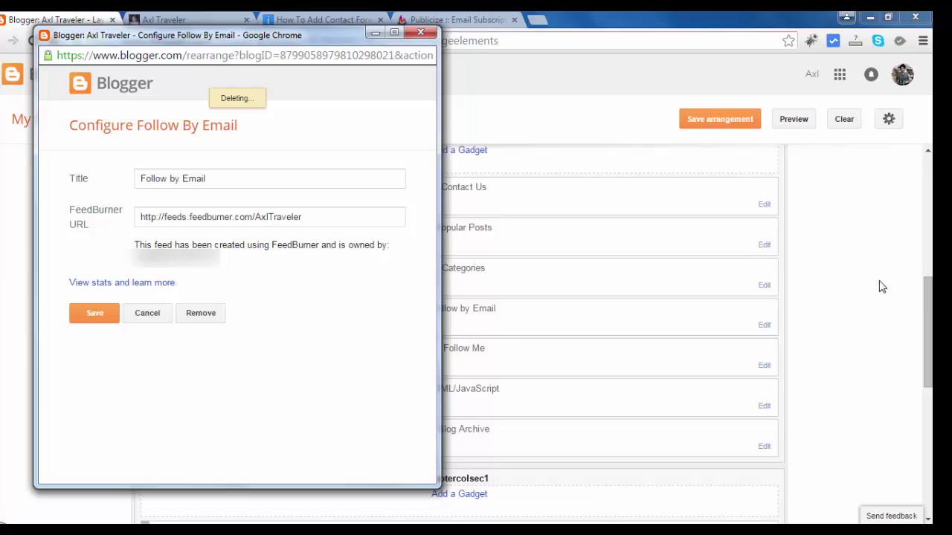
# Add an HTML/JavaScript gadget titled "Join our e-list to get updates" with the copied form code to sidebarrightsec, and save it arranged below Categories
pyautogui.scroll(3, 491, 257)
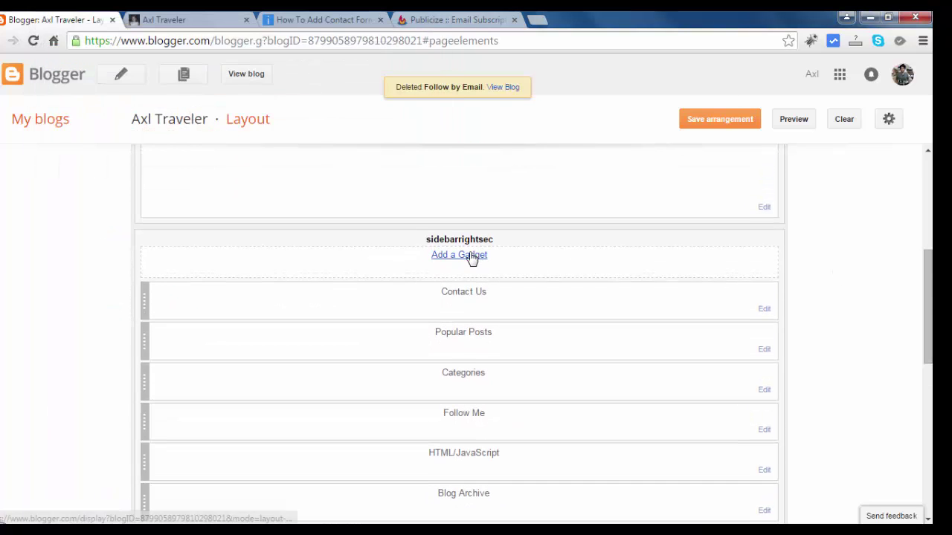
pyautogui.click(458, 255)
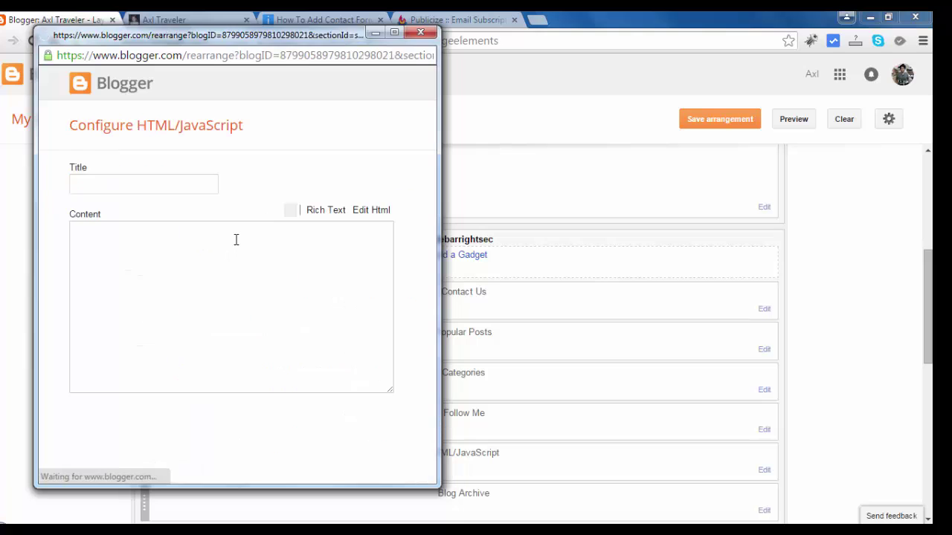
pyautogui.click(218, 249)
pyautogui.hotkey('ctrl', 'v')
pyautogui.click(143, 184)
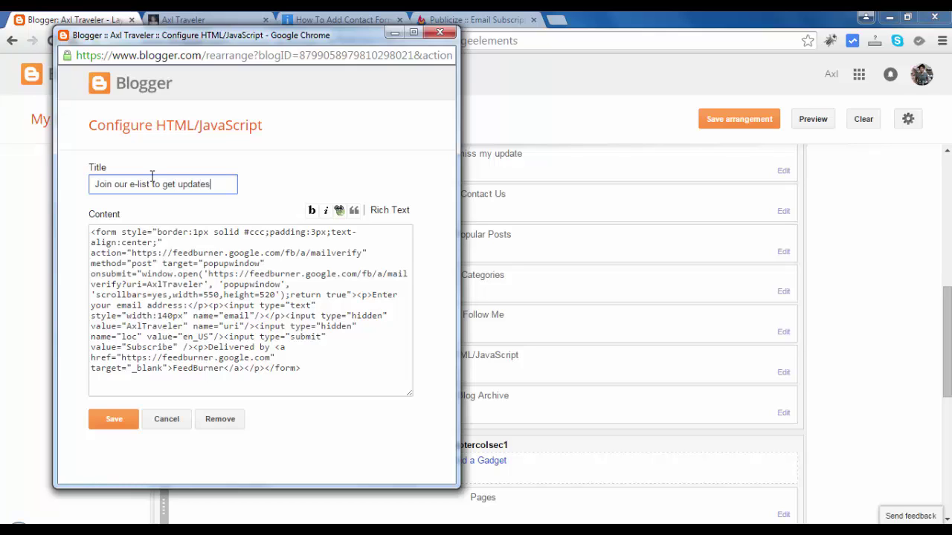
pyautogui.click(115, 417)
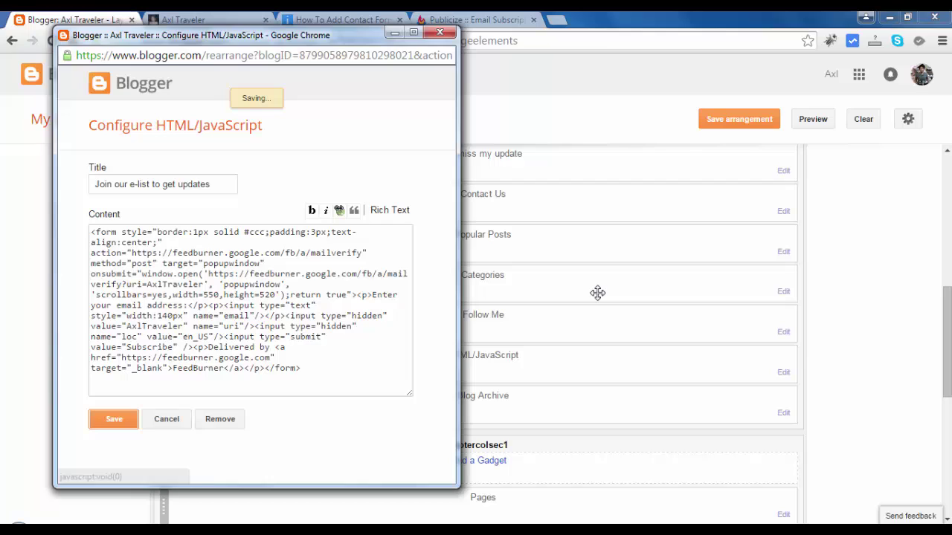
pyautogui.moveTo(470, 159); pyautogui.dragTo(535, 267)
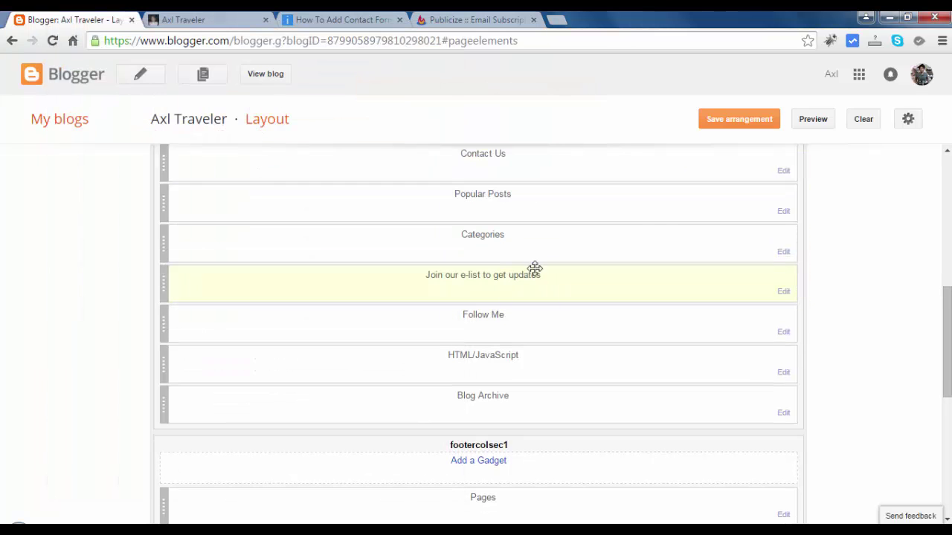
pyautogui.click(743, 125)
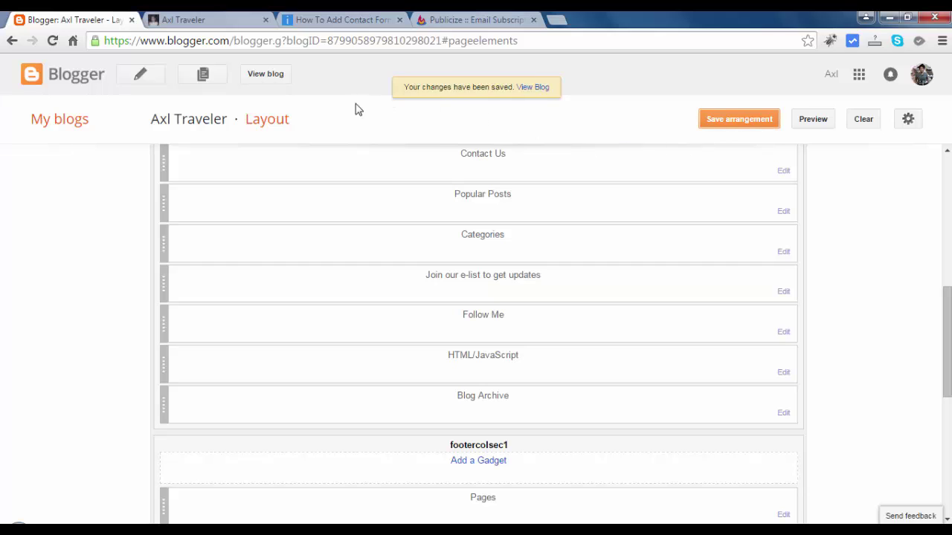
# Reload the live blog and check the new subscription form in the sidebar and the gadgets down to the footer
pyautogui.click(211, 22)
pyautogui.click(215, 43)
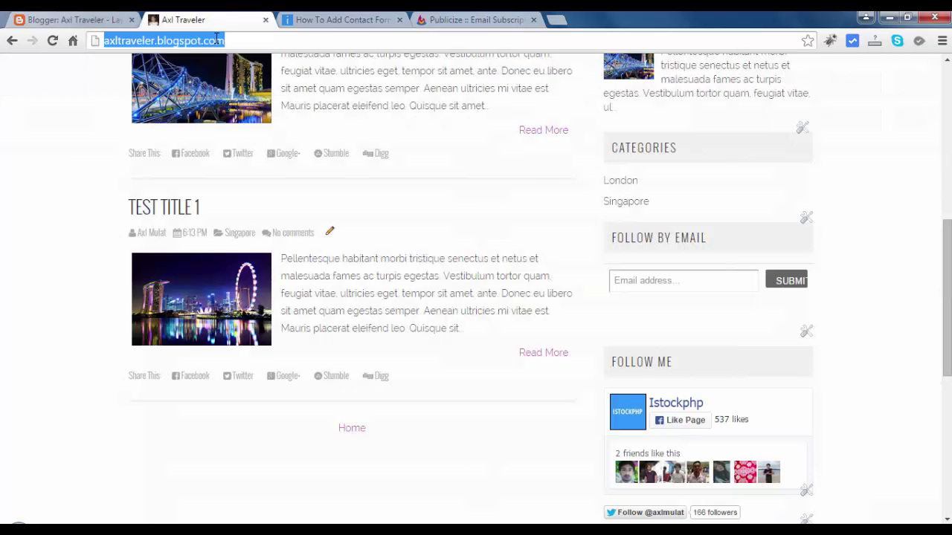
pyautogui.press('Return')
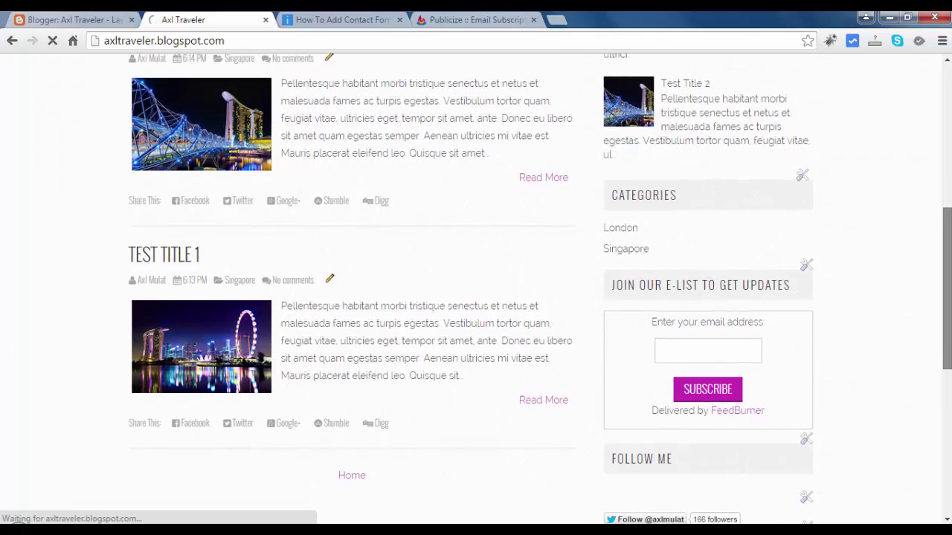
pyautogui.moveTo(948, 311); pyautogui.dragTo(949, 480)
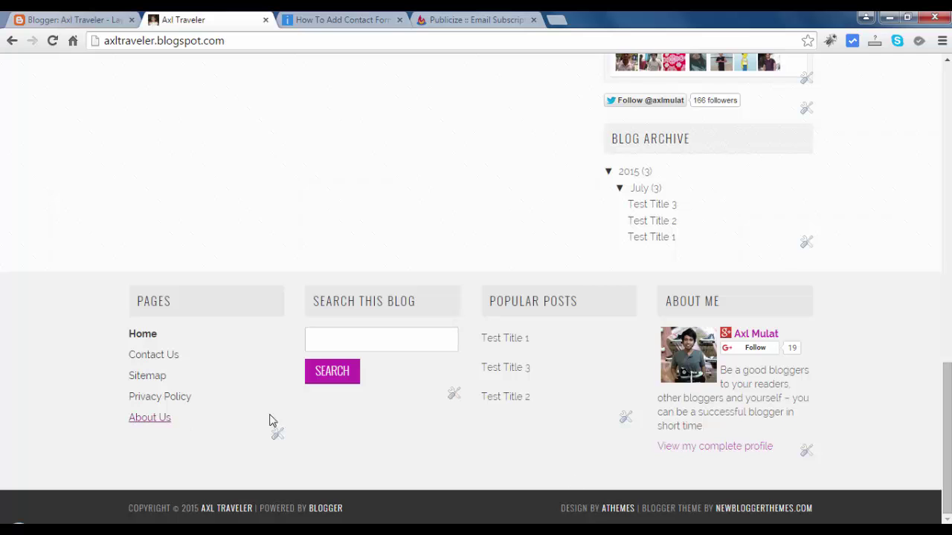
pyautogui.moveTo(949, 429); pyautogui.dragTo(948, 354)
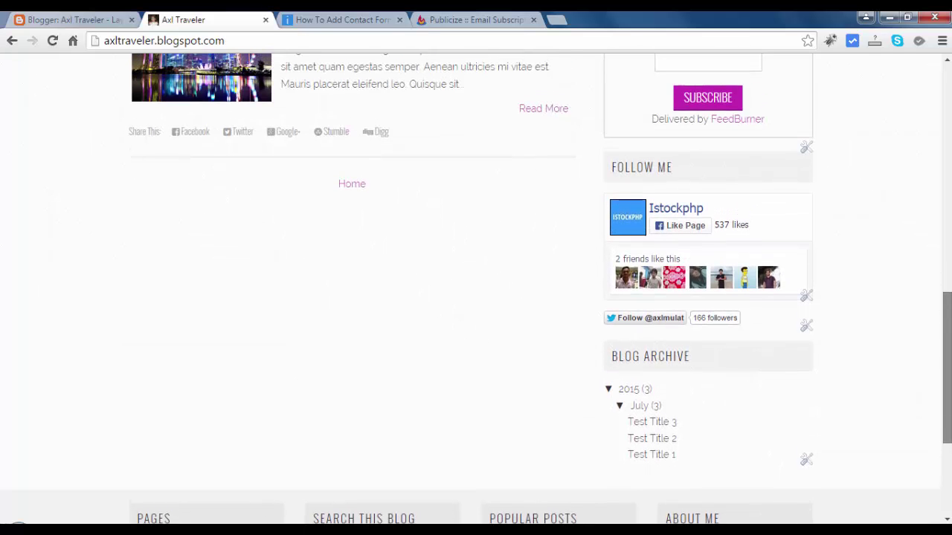
# On the Layout page, move the Blog Archive gadget directly below Categories and save the arrangement
pyautogui.click(20, 16)
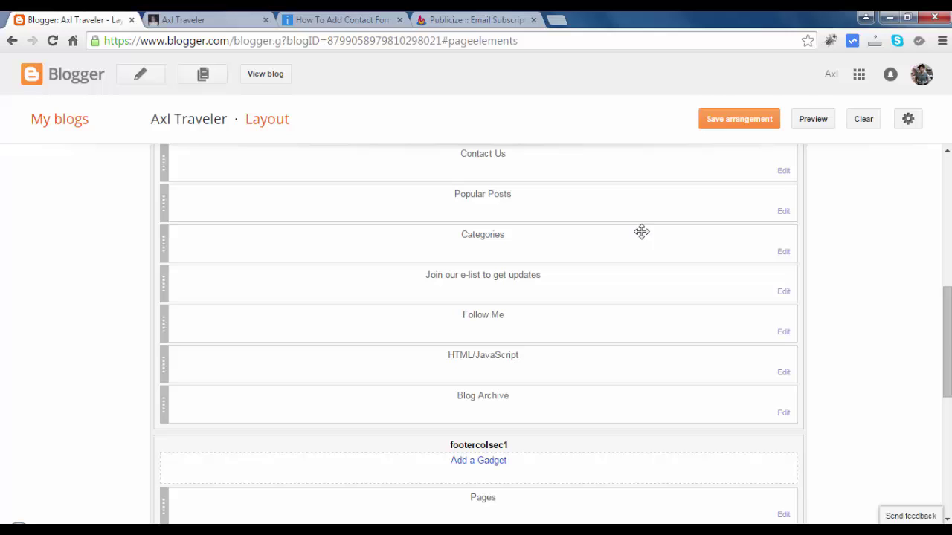
pyautogui.moveTo(469, 406); pyautogui.dragTo(497, 273)
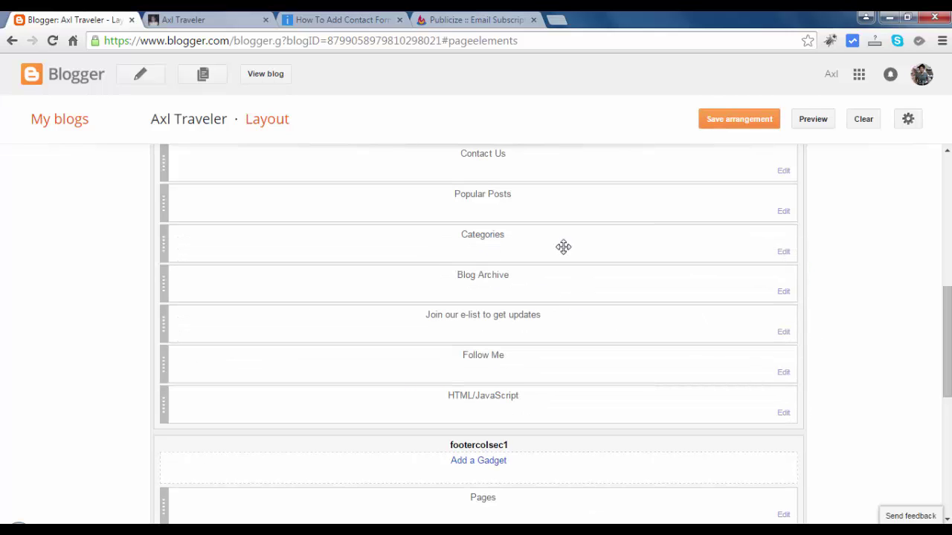
pyautogui.click(712, 130)
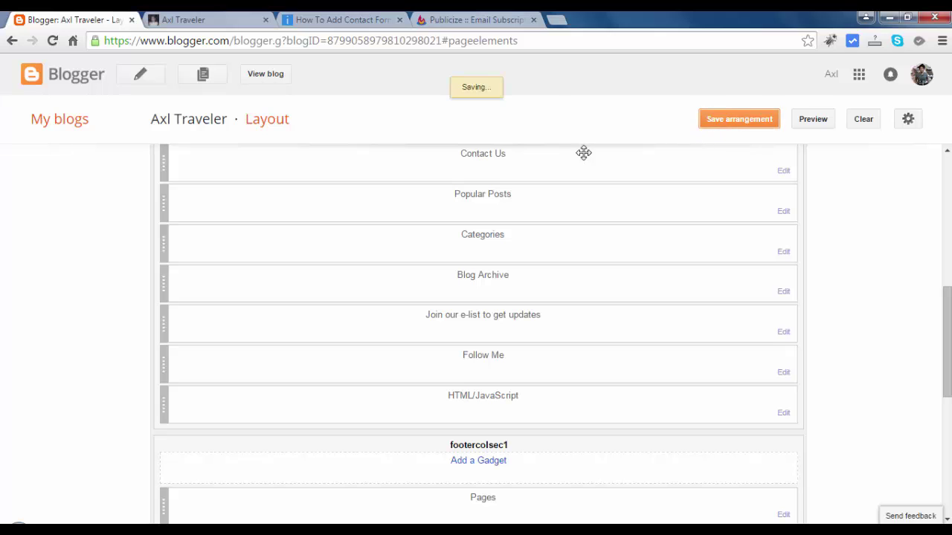
# Reload the live blog and review the rearranged sidebar from Popular Posts through Blog Archive and Follow Me to the footer
pyautogui.click(223, 23)
pyautogui.click(252, 41)
pyautogui.press('Return')
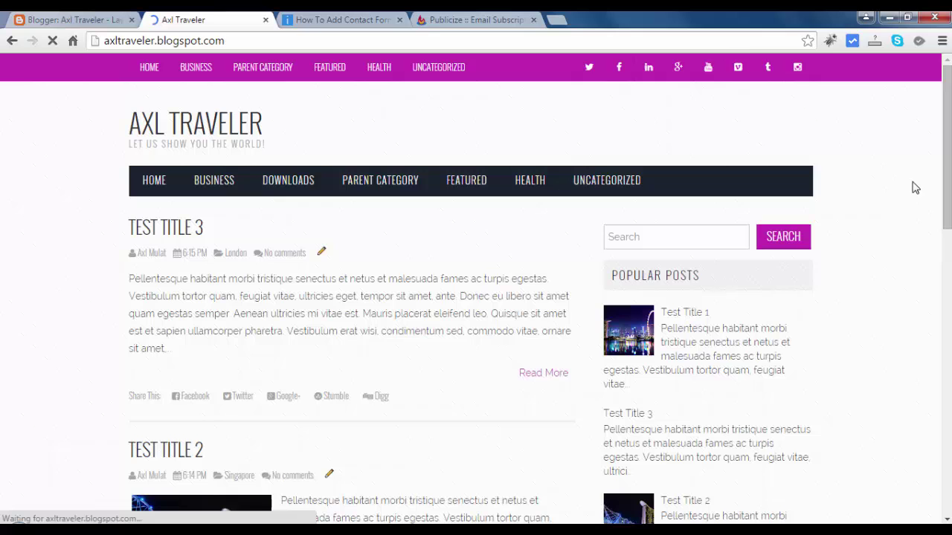
pyautogui.scroll(-3, 950, 176)
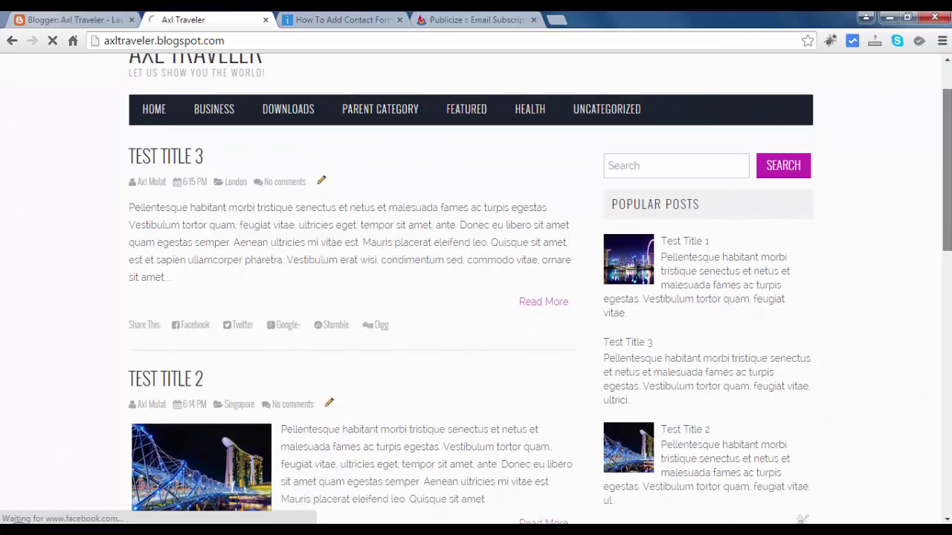
pyautogui.moveTo(950, 177); pyautogui.dragTo(950, 240)
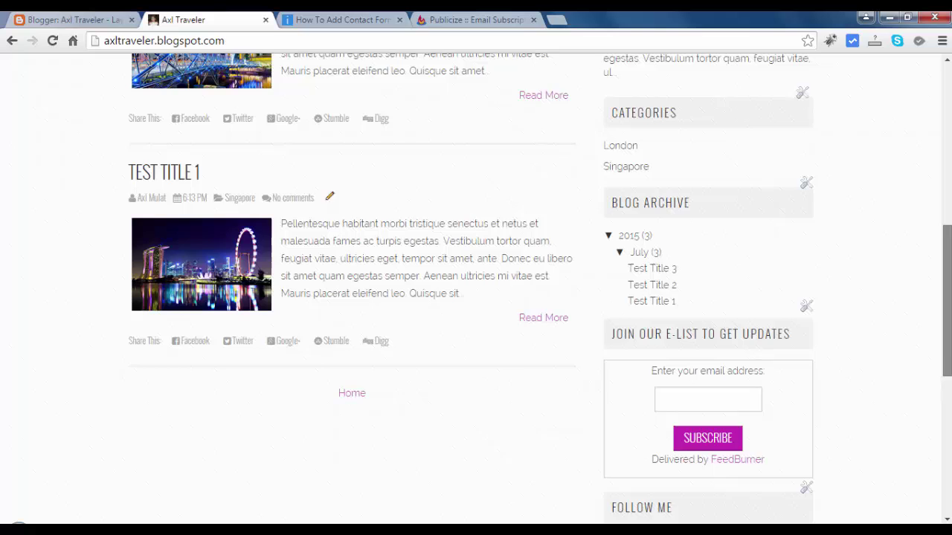
pyautogui.scroll(-3, 476, 297)
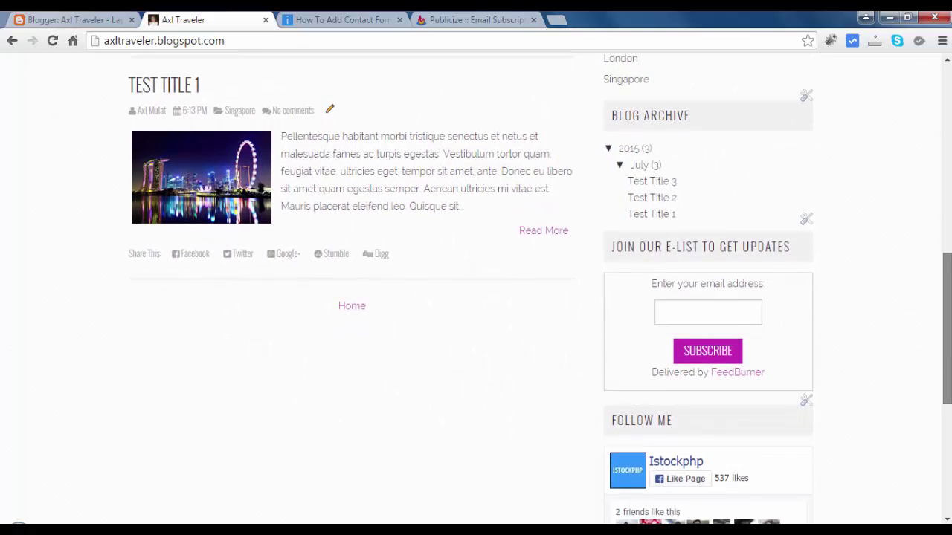
pyautogui.scroll(-3, 476, 297)
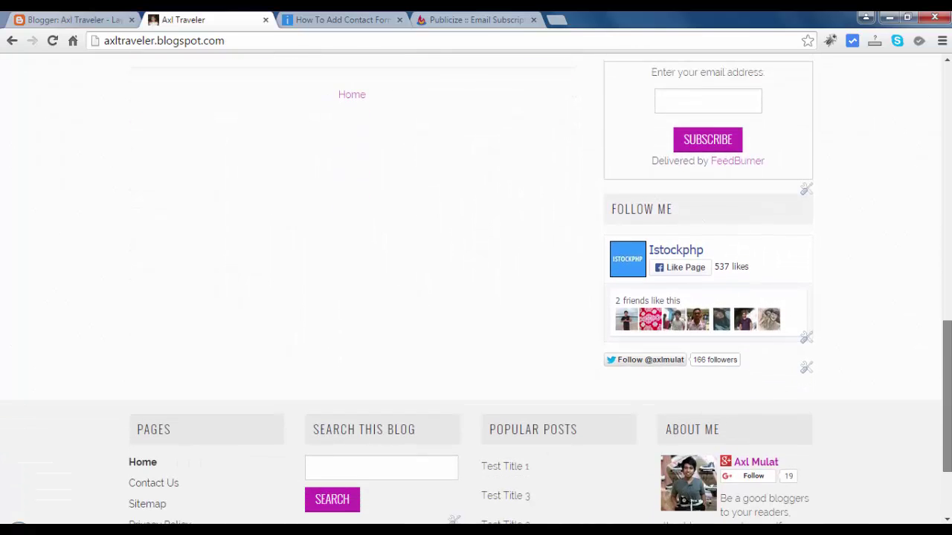
pyautogui.scroll(1, 476, 298)
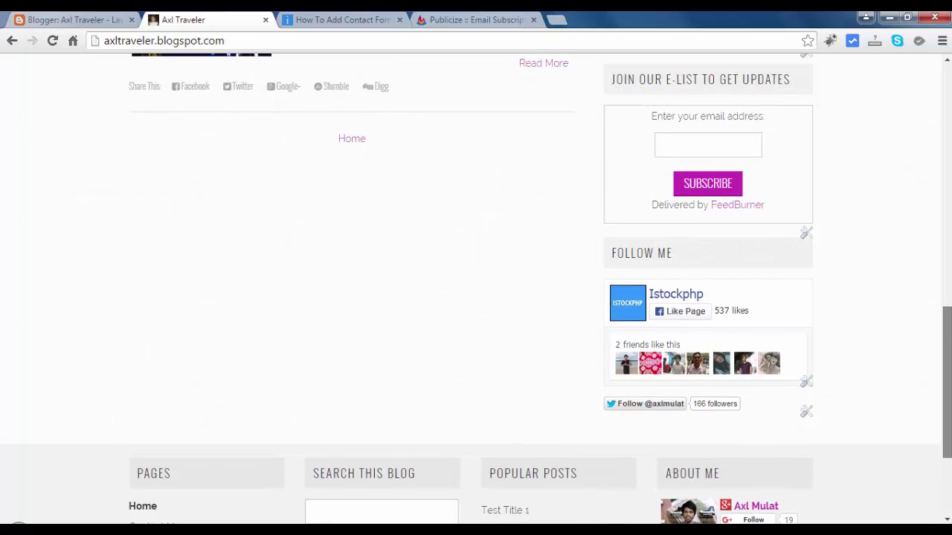
# On the live blog, open the Test Title 1 post and examine its share buttons, related posts, comment form and sidebar
pyautogui.scroll(7, 476, 298)
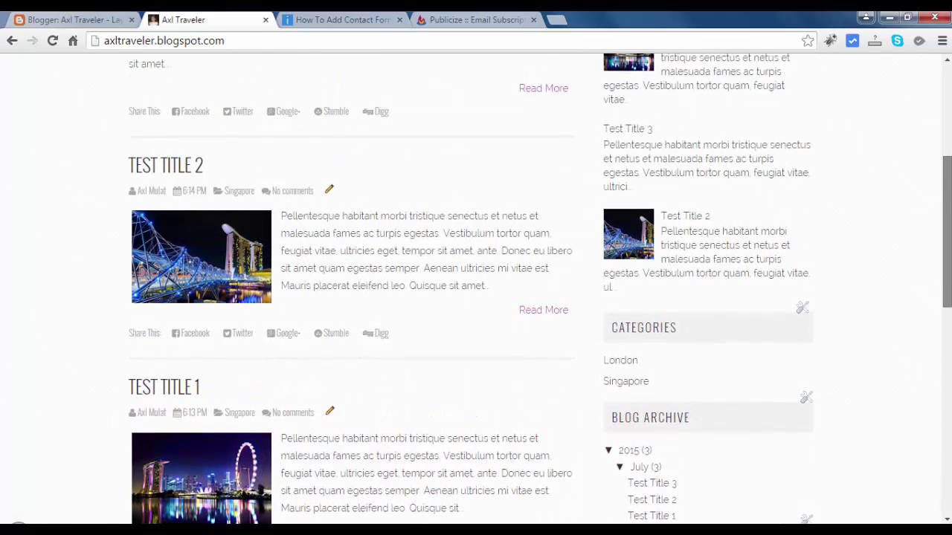
pyautogui.scroll(3, 321, 295)
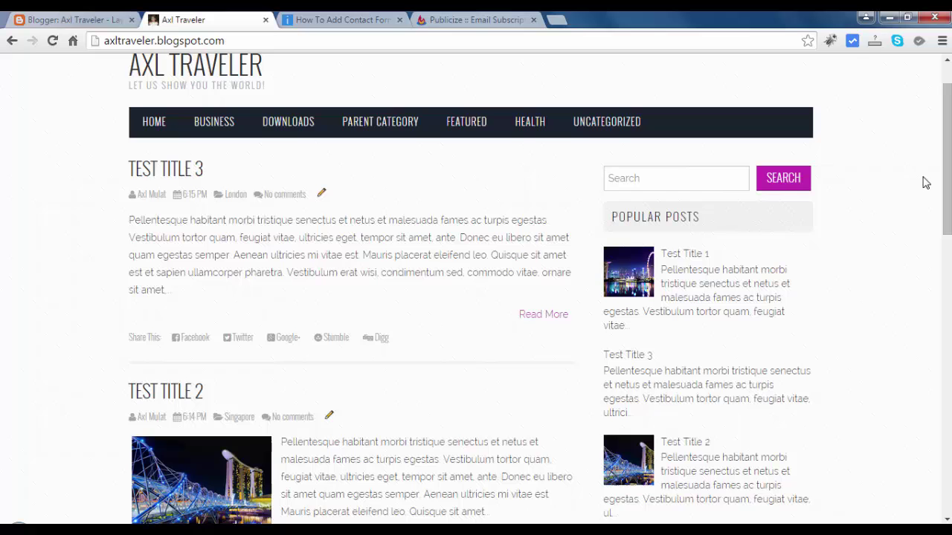
pyautogui.moveTo(946, 153); pyautogui.dragTo(946, 245)
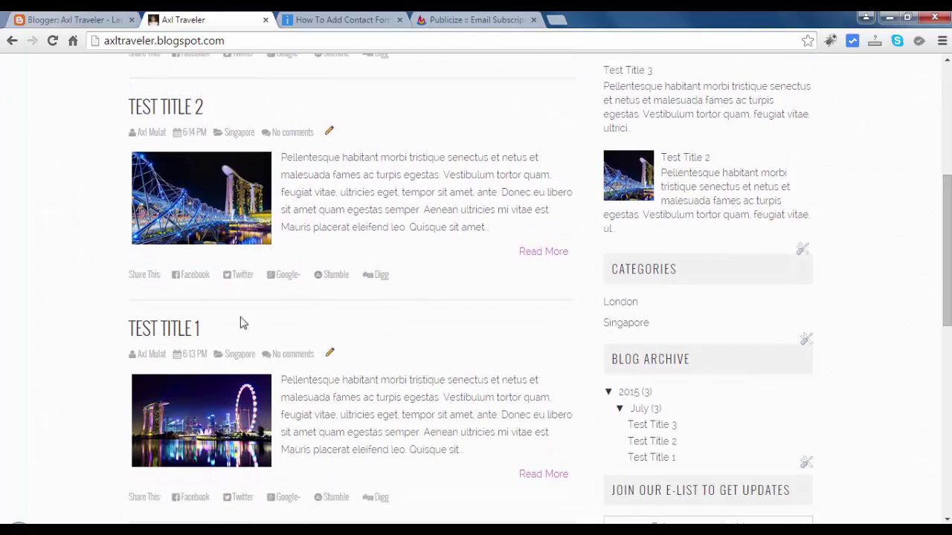
pyautogui.click(176, 331)
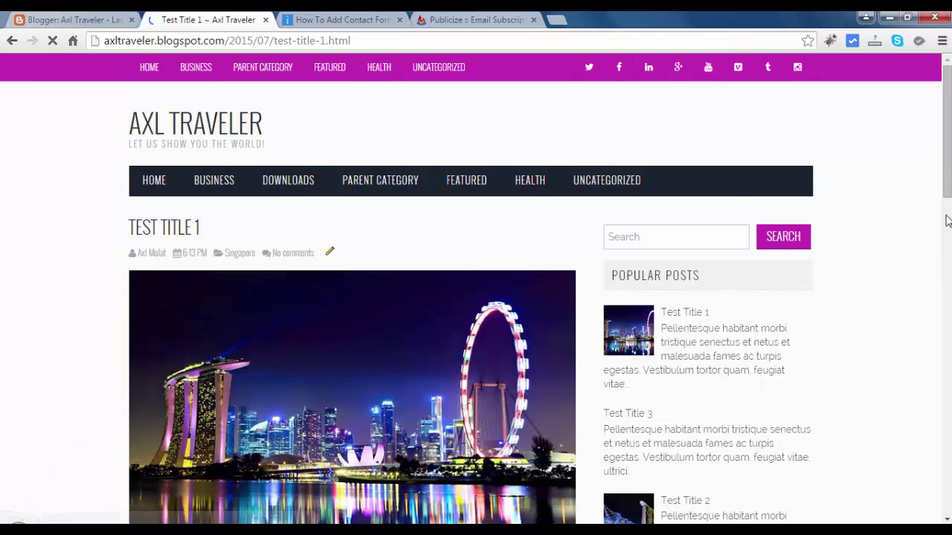
pyautogui.scroll(-10, 949, 333)
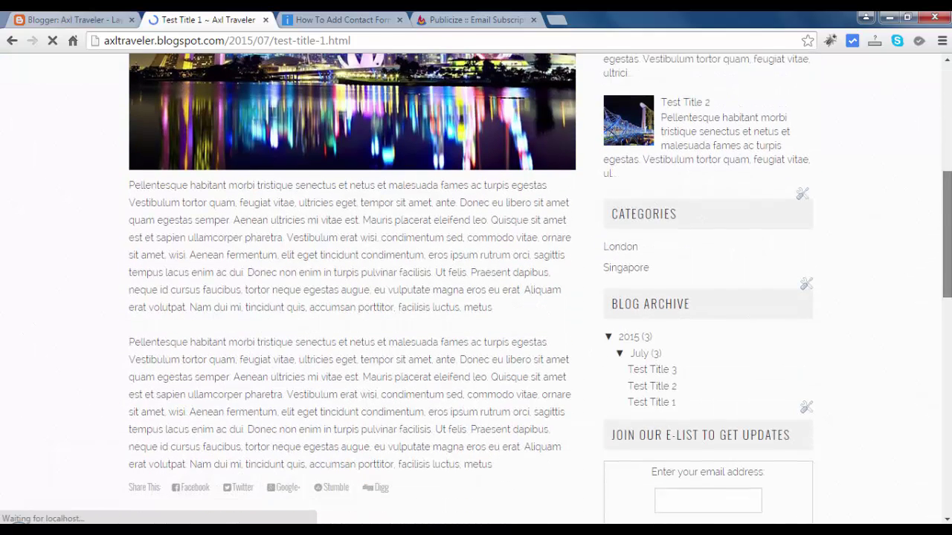
pyautogui.scroll(-2, 950, 333)
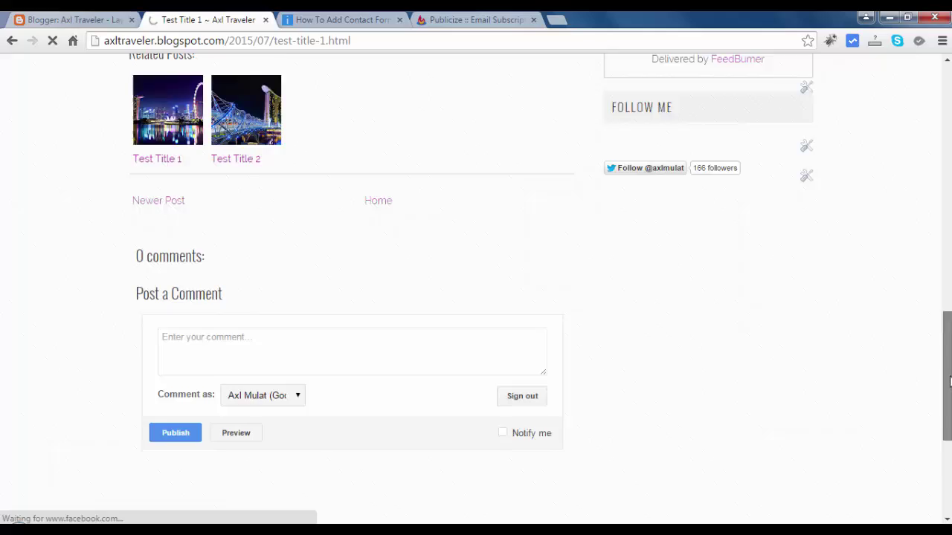
pyautogui.scroll(4, 949, 333)
pyautogui.scroll(5, 950, 332)
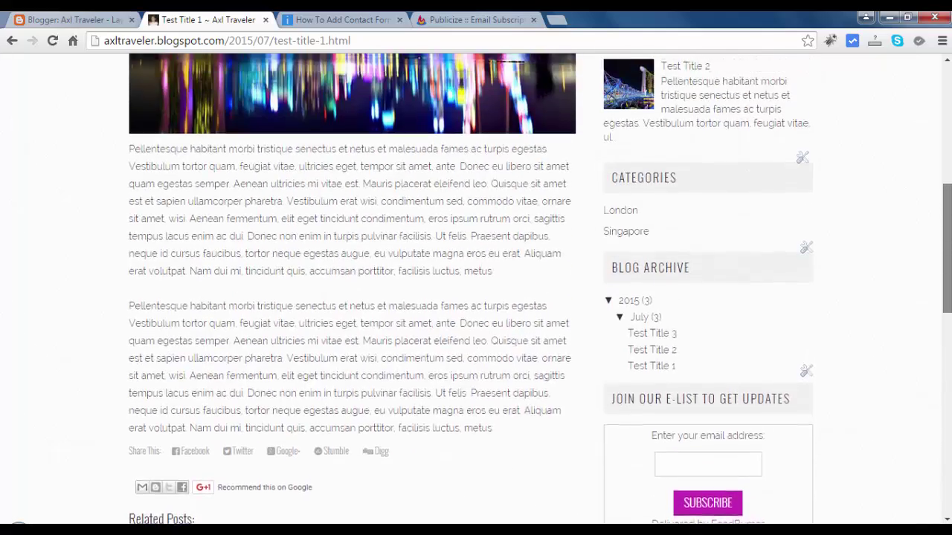
pyautogui.scroll(1, 476, 290)
pyautogui.scroll(-4, 476, 290)
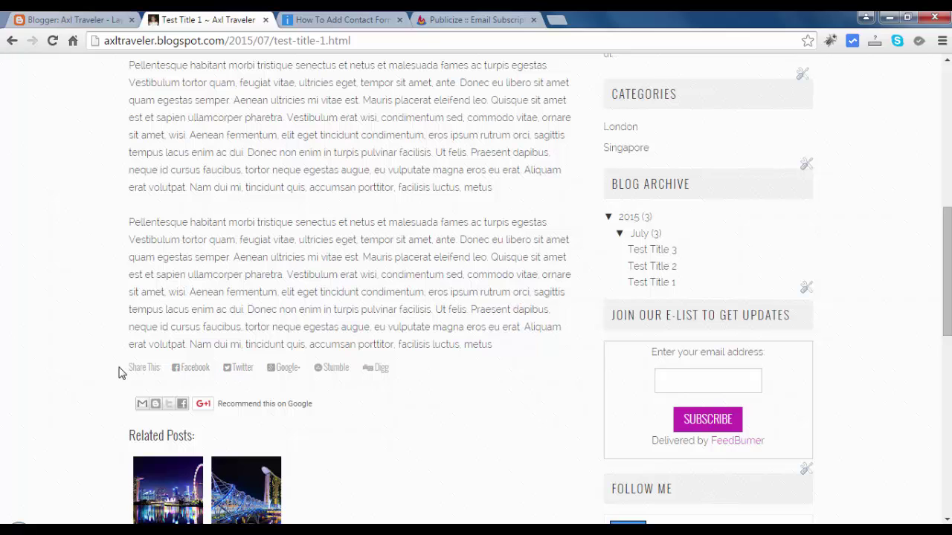
# On the Blogger Layout page, open the Blog Posts gadget in mainblogsec for editing and turn off Show Share Buttons
pyautogui.click(104, 20)
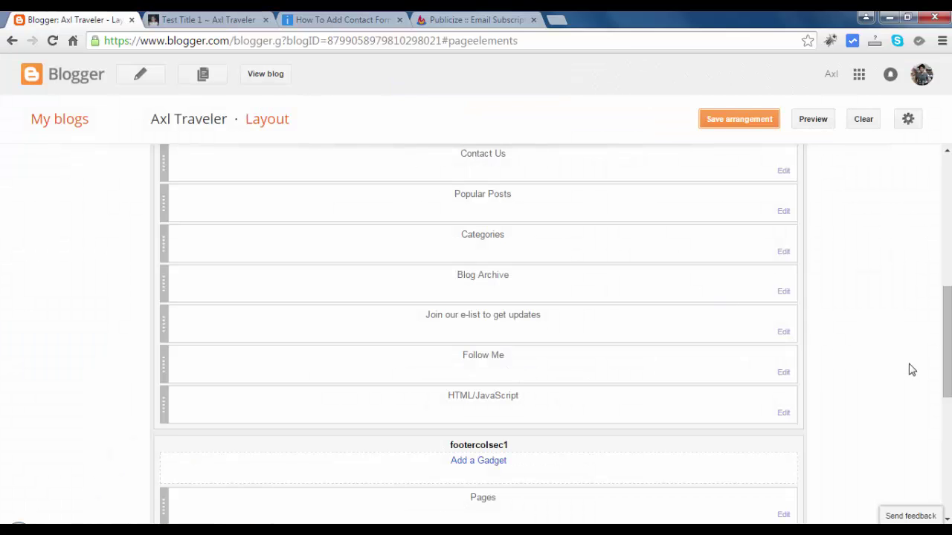
pyautogui.moveTo(945, 381); pyautogui.dragTo(946, 292)
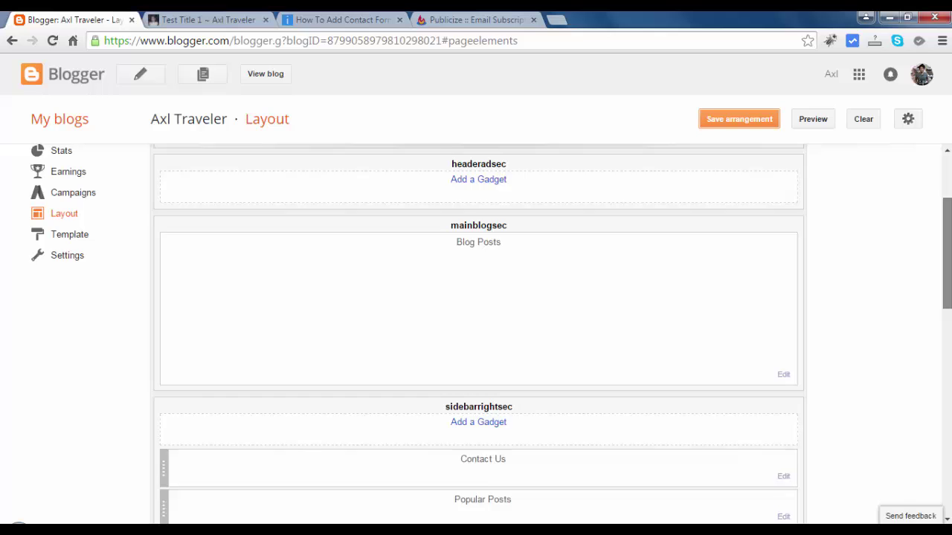
pyautogui.scroll(1, 712, 294)
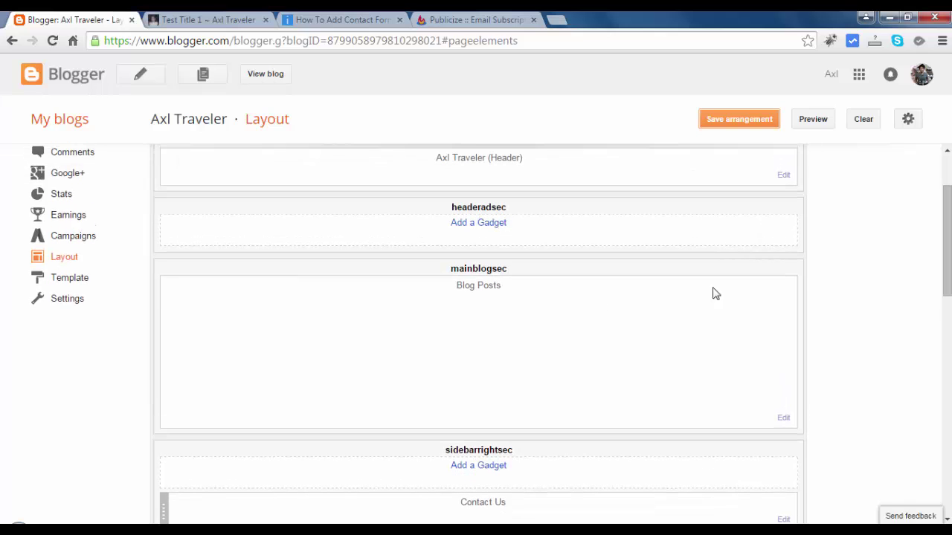
pyautogui.click(783, 419)
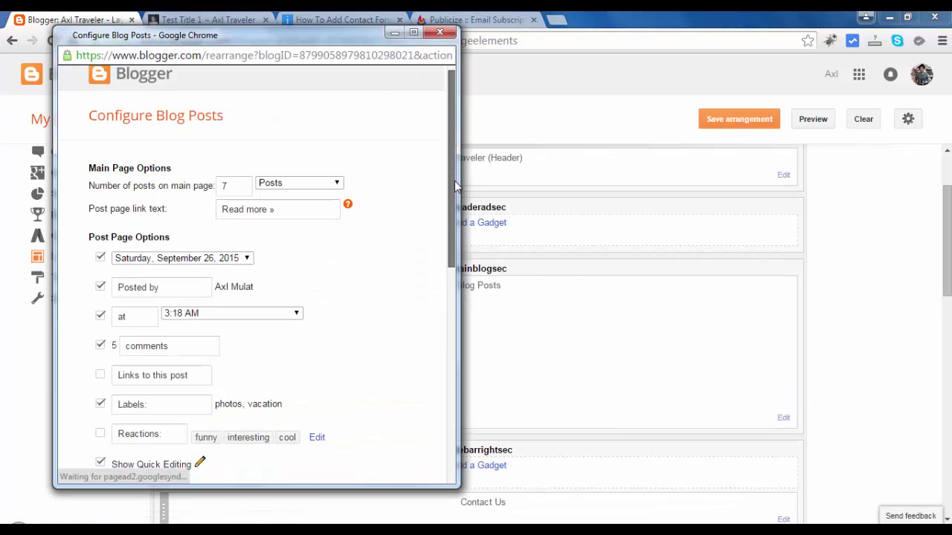
pyautogui.scroll(-3, 190, 336)
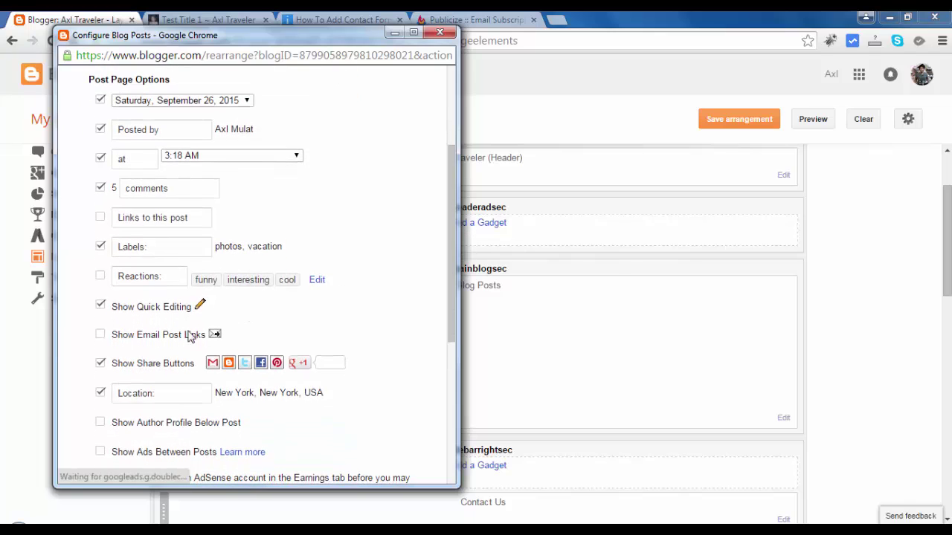
pyautogui.click(102, 363)
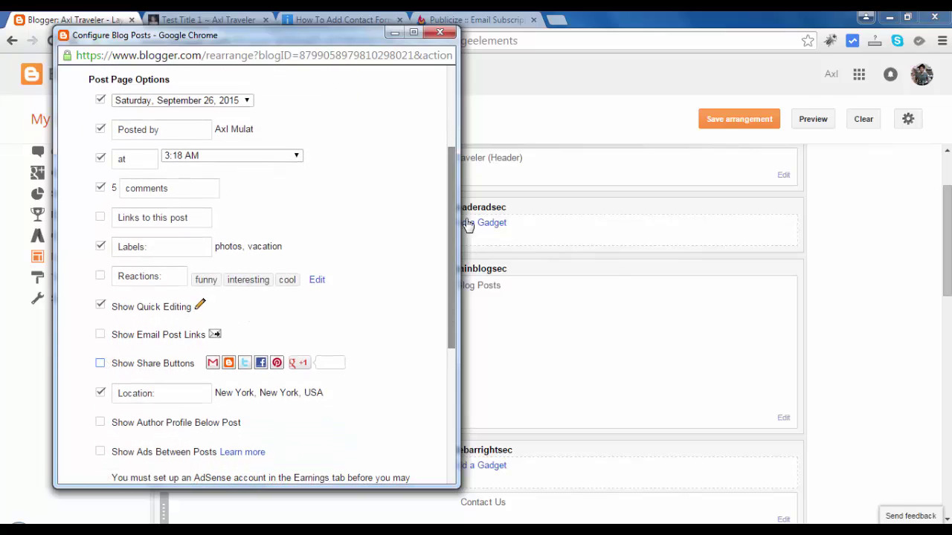
# Check the number of posts on main page, and save the Blog Posts settings and the layout arrangement
pyautogui.moveTo(455, 218); pyautogui.dragTo(458, 162)
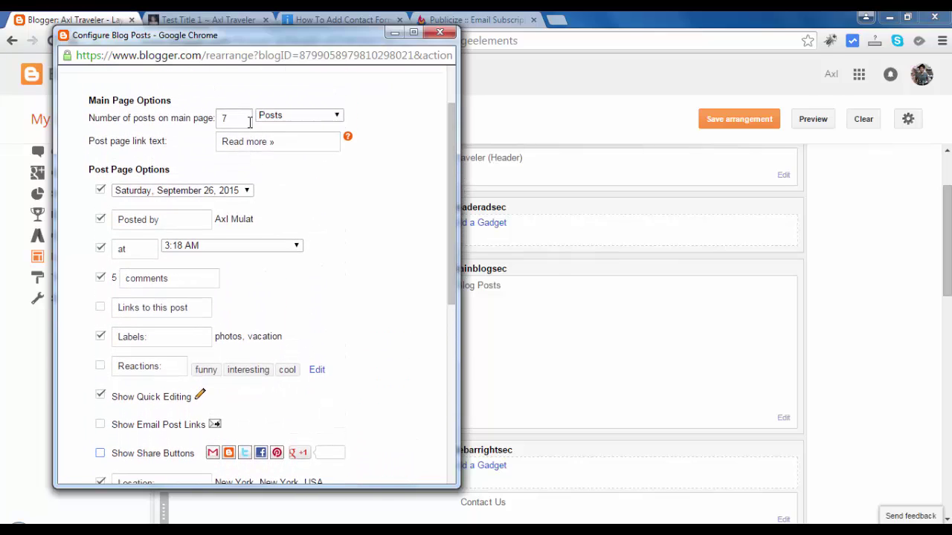
pyautogui.click(275, 119)
pyautogui.moveTo(239, 119); pyautogui.dragTo(209, 117)
pyautogui.moveTo(452, 141); pyautogui.dragTo(455, 328)
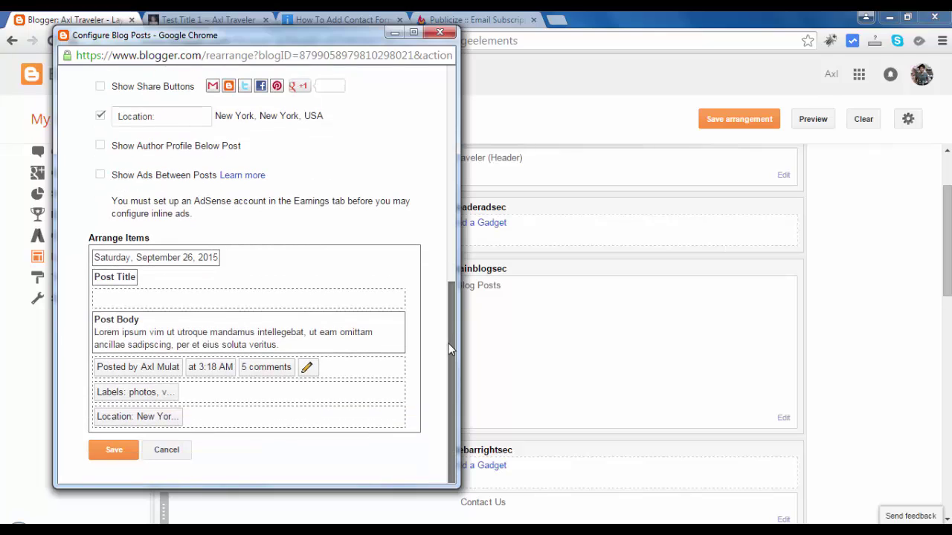
pyautogui.click(115, 451)
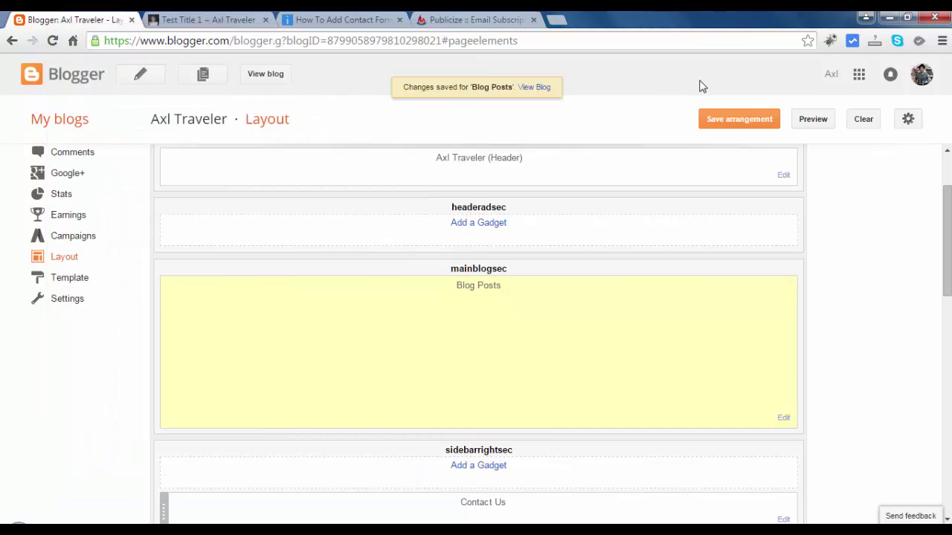
pyautogui.click(728, 115)
# Reload the live Test Title 1 post and check the area below its text where the share buttons were
pyautogui.click(209, 19)
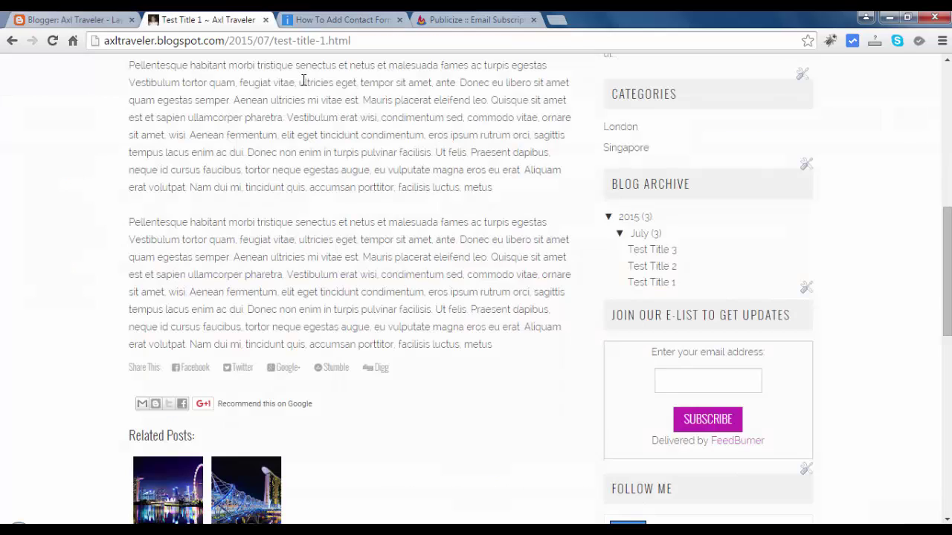
pyautogui.press('F5')
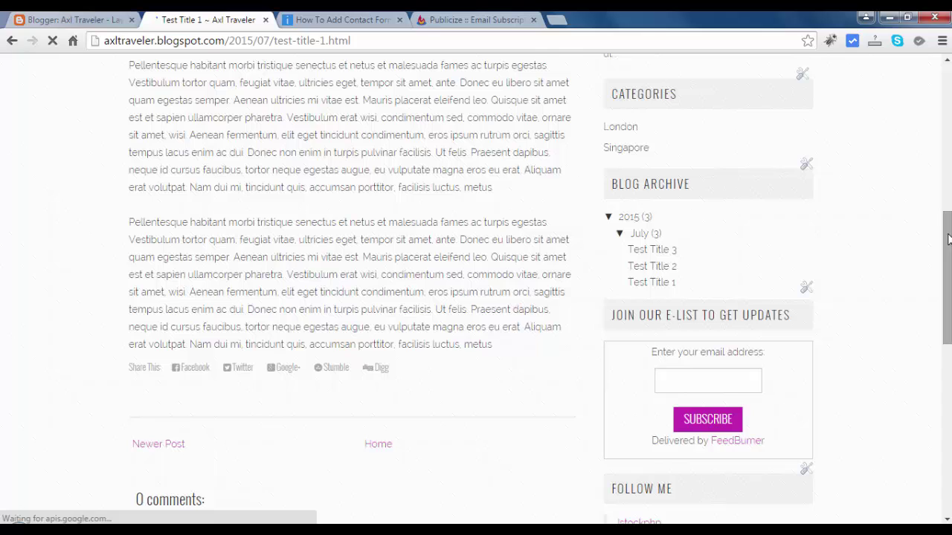
pyautogui.moveTo(948, 243); pyautogui.dragTo(947, 273)
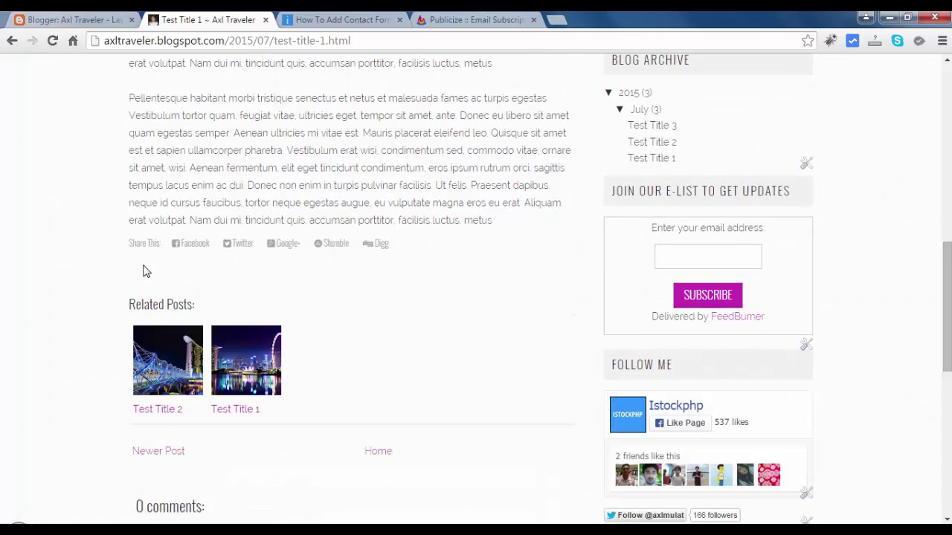
pyautogui.moveTo(947, 251); pyautogui.dragTo(947, 74)
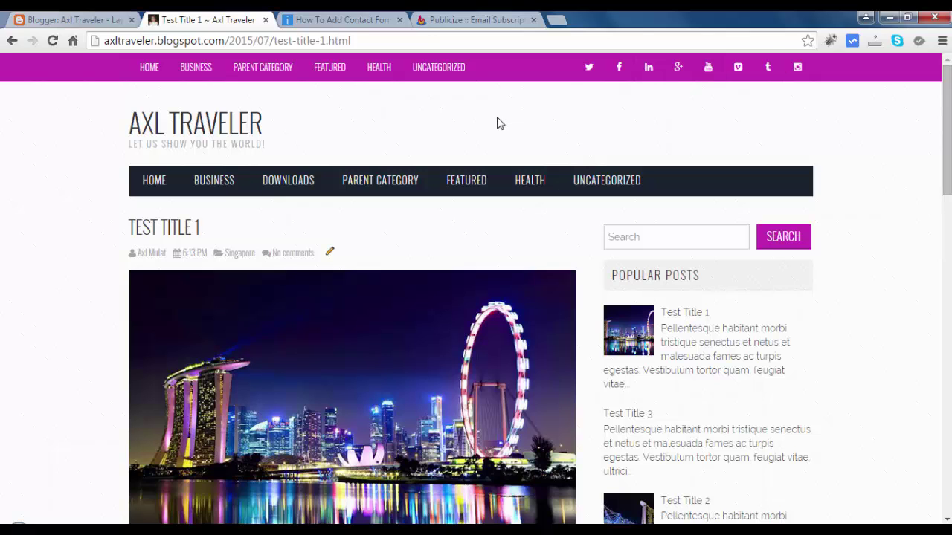
# On the iStockphp site, go back to the Blogger category listing and open the article "How to Add Breadcrumbs in Blogger Templete"
pyautogui.click(375, 23)
pyautogui.moveTo(948, 327); pyautogui.dragTo(947, 110)
pyautogui.scroll(-4, 180, 57)
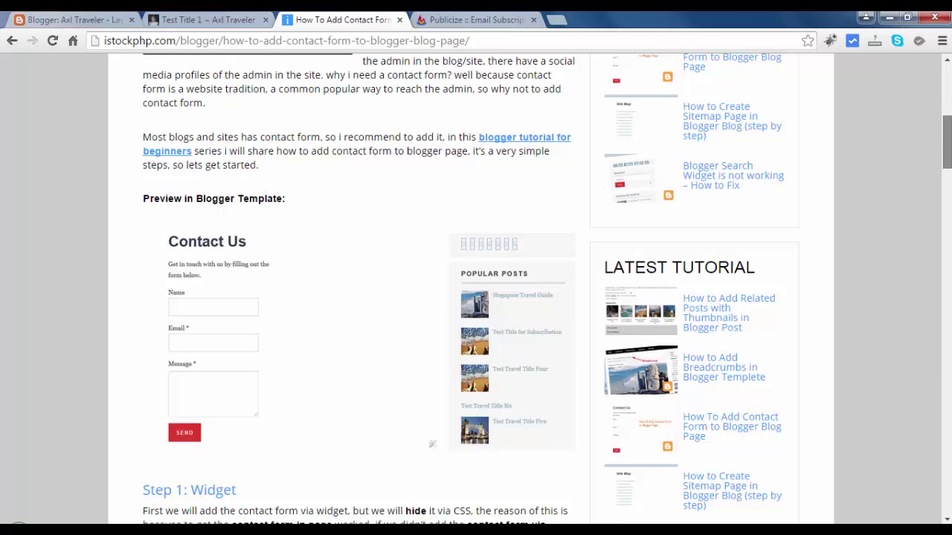
pyautogui.scroll(4, 181, 57)
pyautogui.click(12, 41)
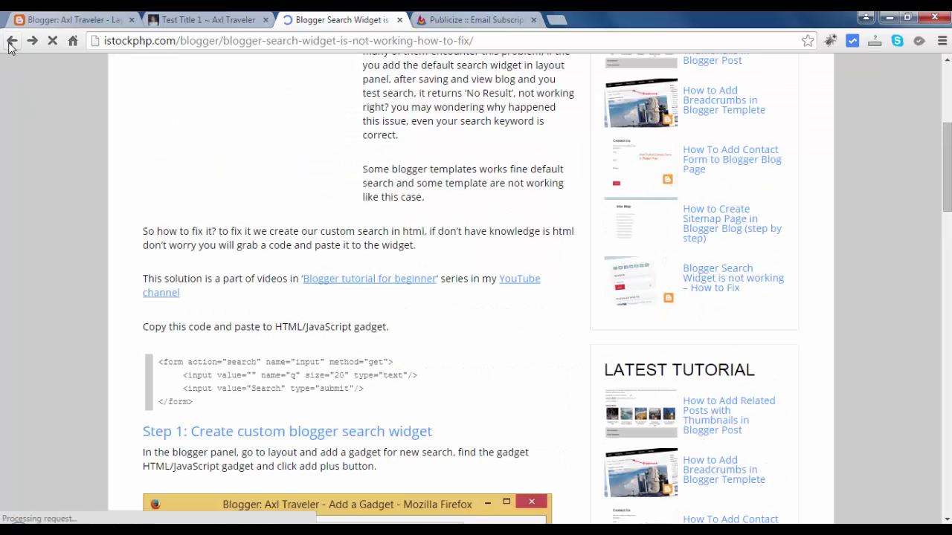
pyautogui.hotkey('alt', 'Left')
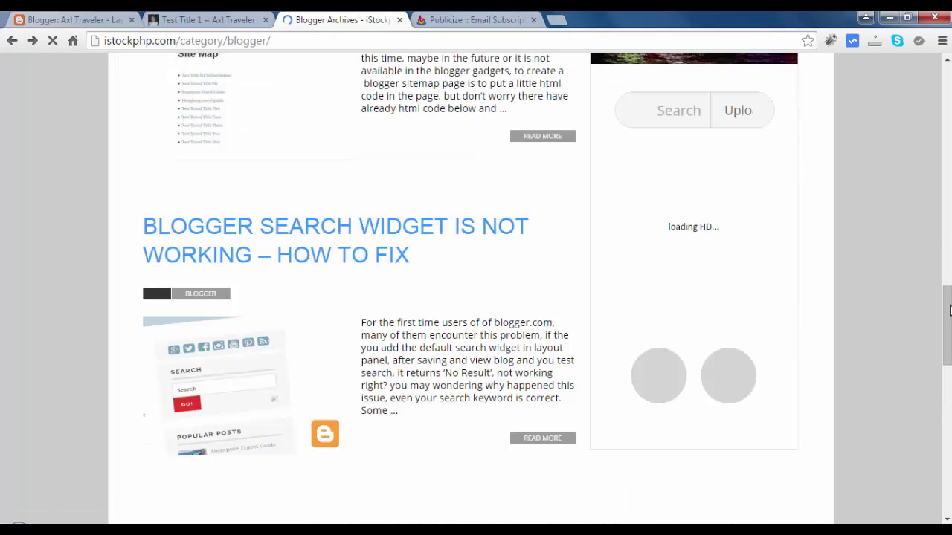
pyautogui.click(949, 308)
pyautogui.moveTo(949, 272); pyautogui.dragTo(946, 174)
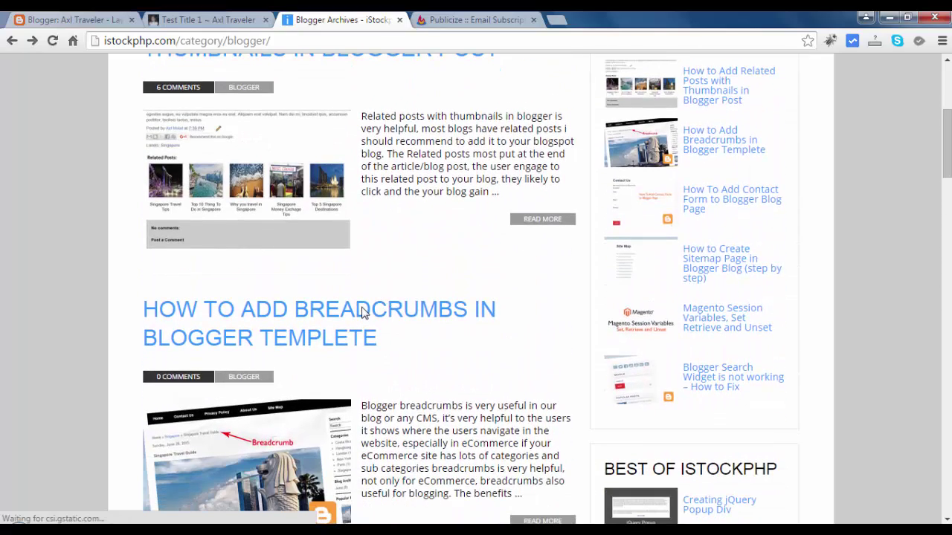
pyautogui.click(362, 313)
# In Blogger, open the blog template's HTML code for editing
pyautogui.click(90, 20)
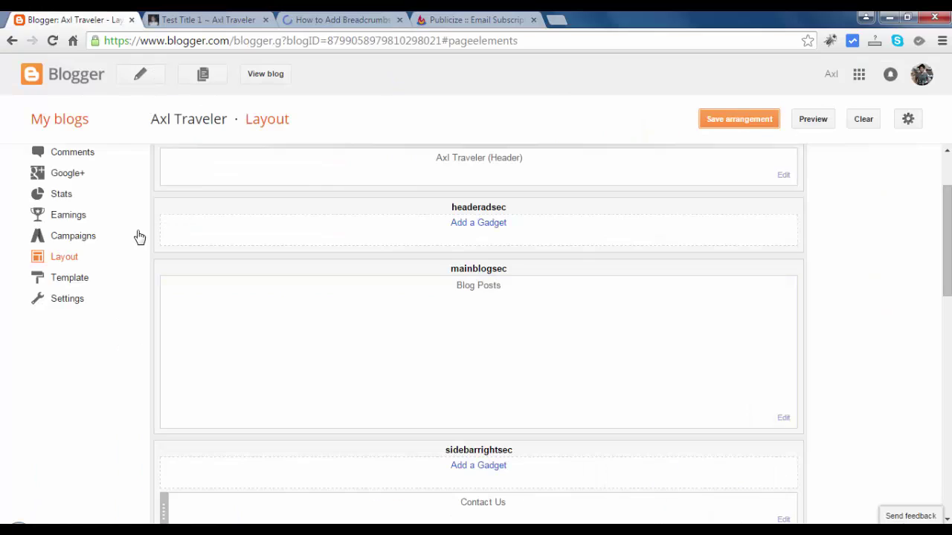
pyautogui.click(69, 281)
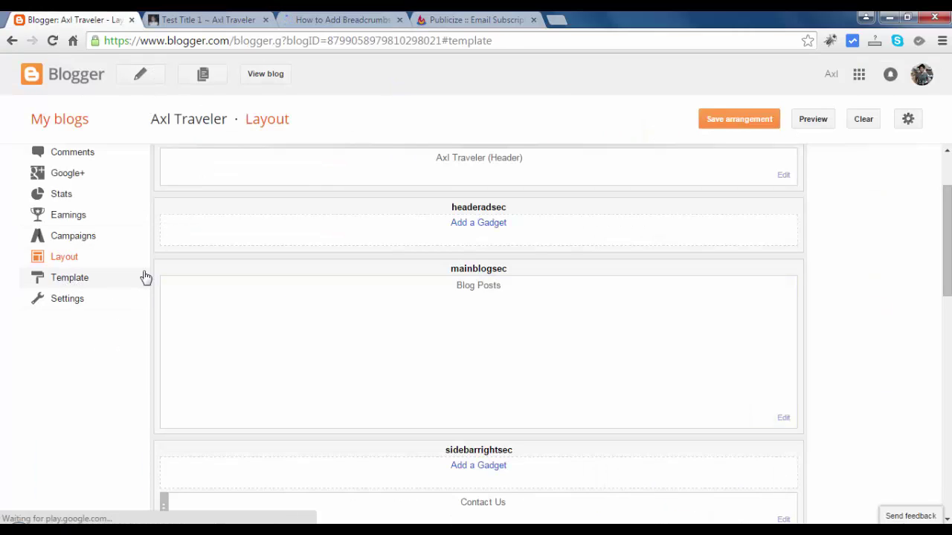
pyautogui.click(269, 226)
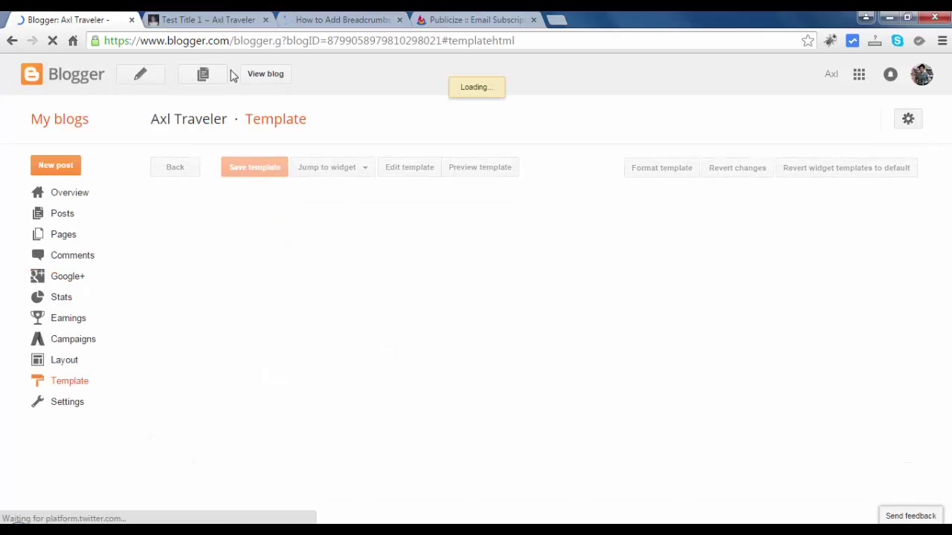
pyautogui.click(320, 23)
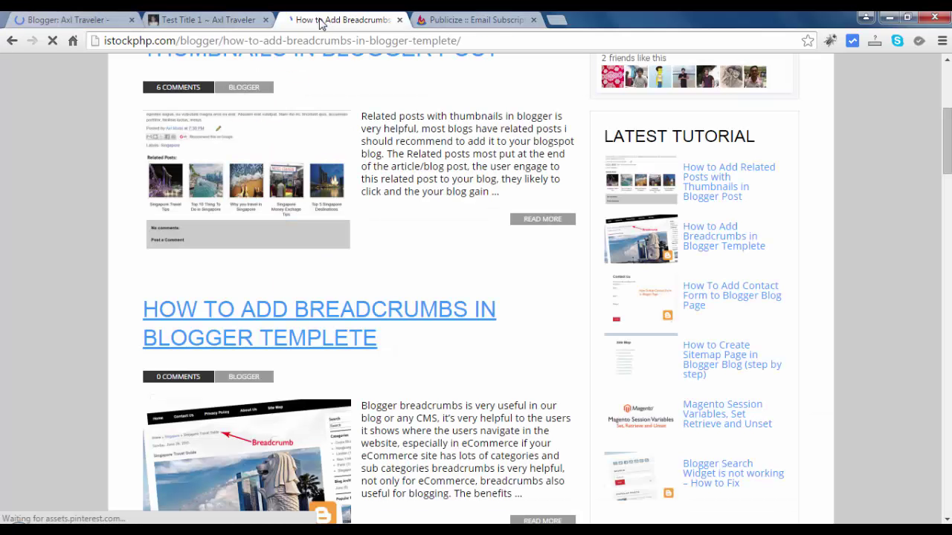
pyautogui.click(58, 21)
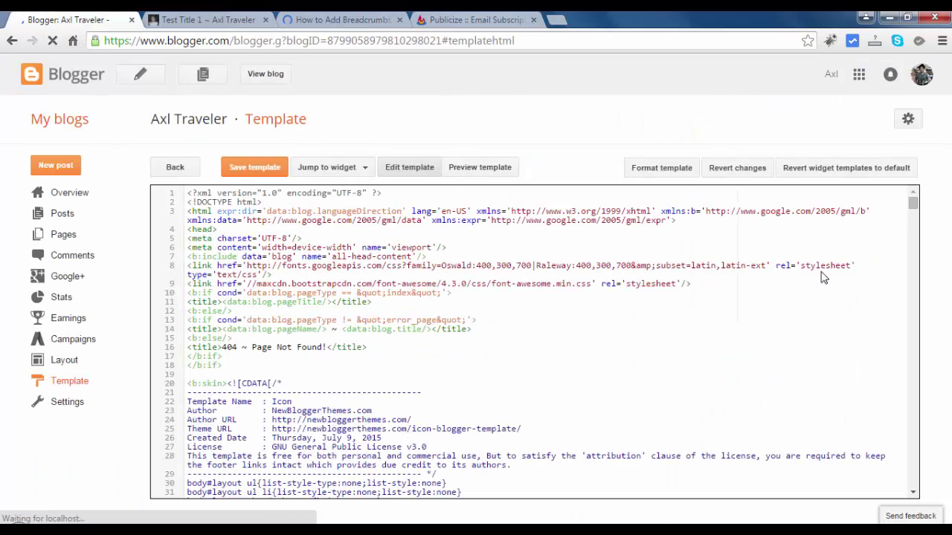
# Copy the line <div class='blog-posts hfeed'> from the breadcrumbs tutorial and search for it in the blog template's HTML code
pyautogui.click(305, 23)
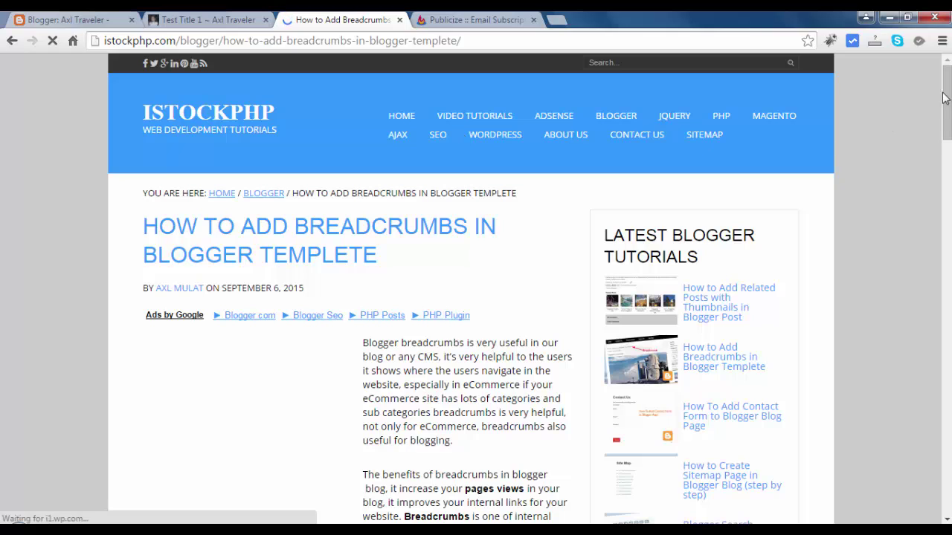
pyautogui.moveTo(948, 90); pyautogui.dragTo(949, 236)
pyautogui.moveTo(308, 257); pyautogui.dragTo(169, 263)
pyautogui.click(45, 20)
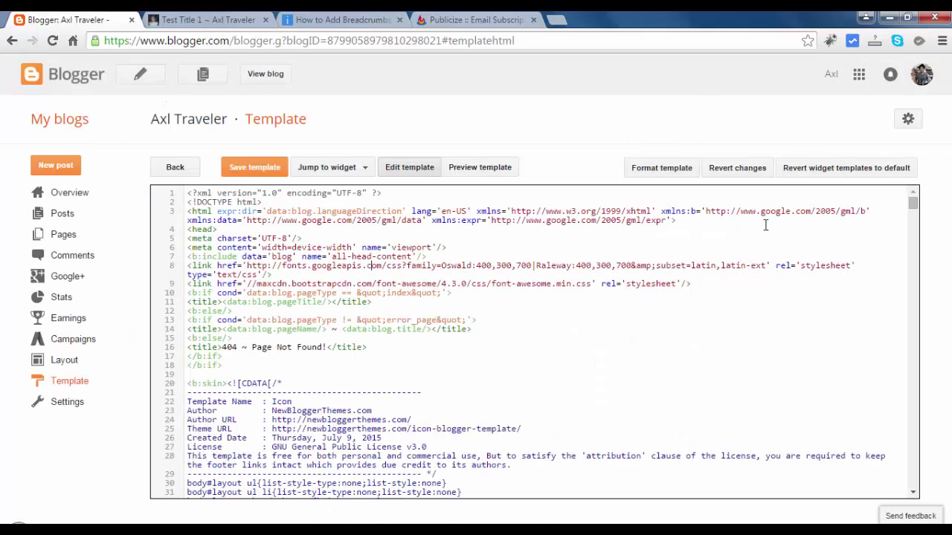
pyautogui.hotkey('ctrl', 'f')
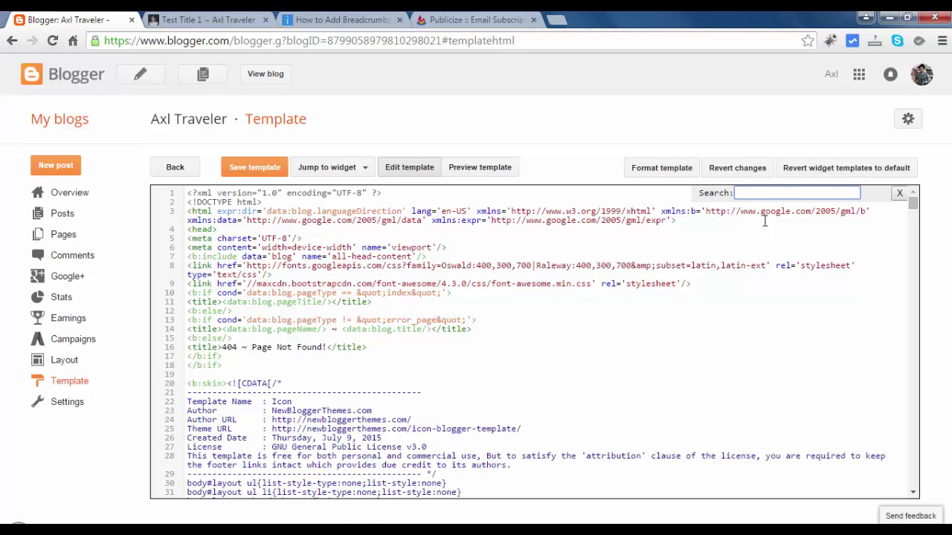
pyautogui.hotkey('ctrl', 'v')
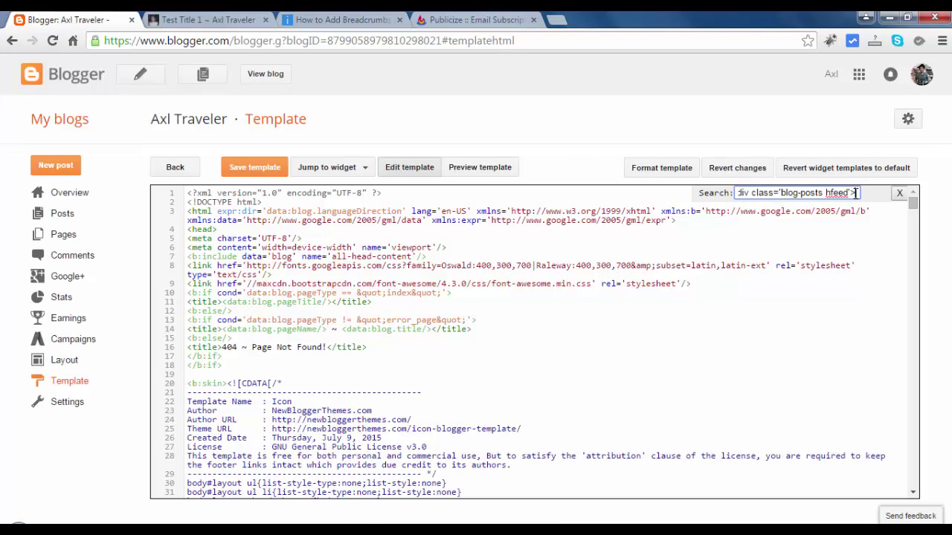
pyautogui.press('Return')
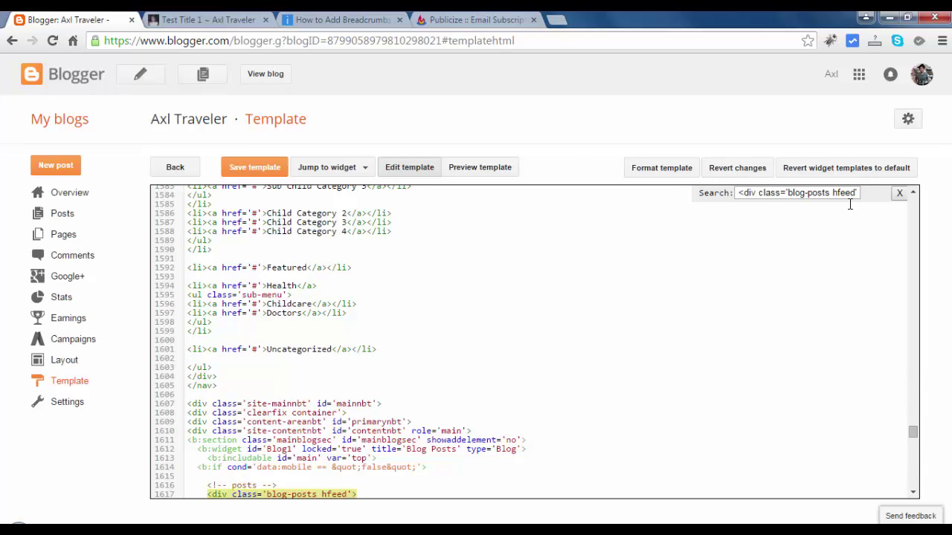
# Cycle through the matches for <div class='blog-posts hfeed'> in the template code and return to the first one
pyautogui.click(848, 192)
pyautogui.press('Return')
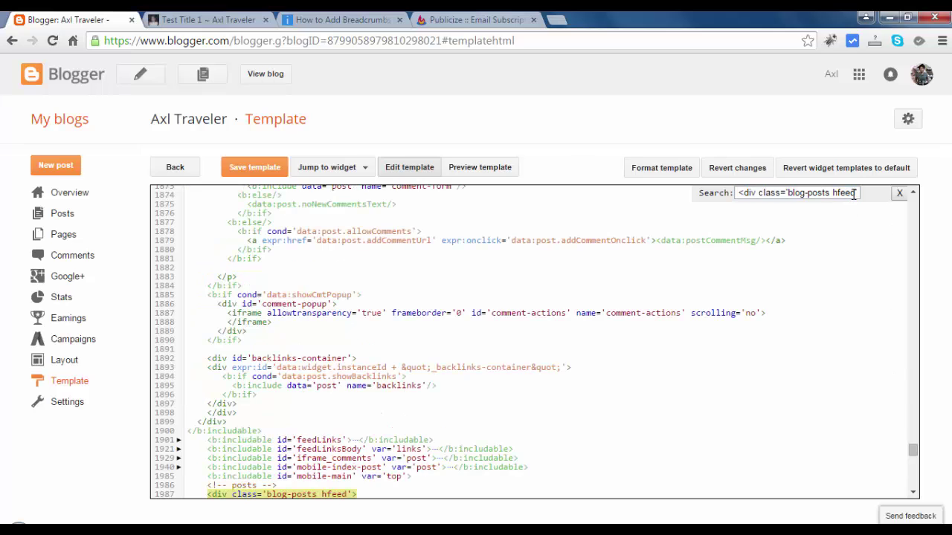
pyautogui.press('Return')
pyautogui.press('Return')
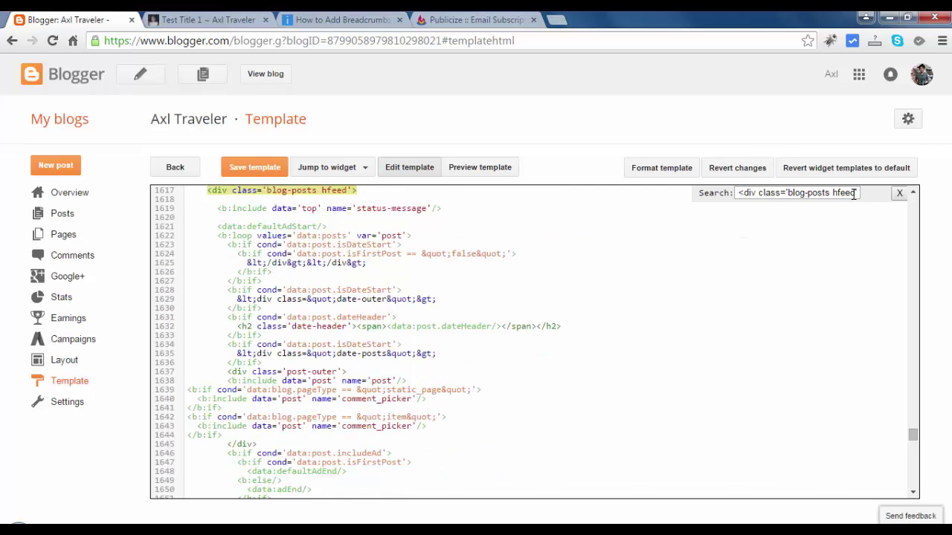
pyautogui.press('Return')
pyautogui.press('Return')
pyautogui.press('Return')
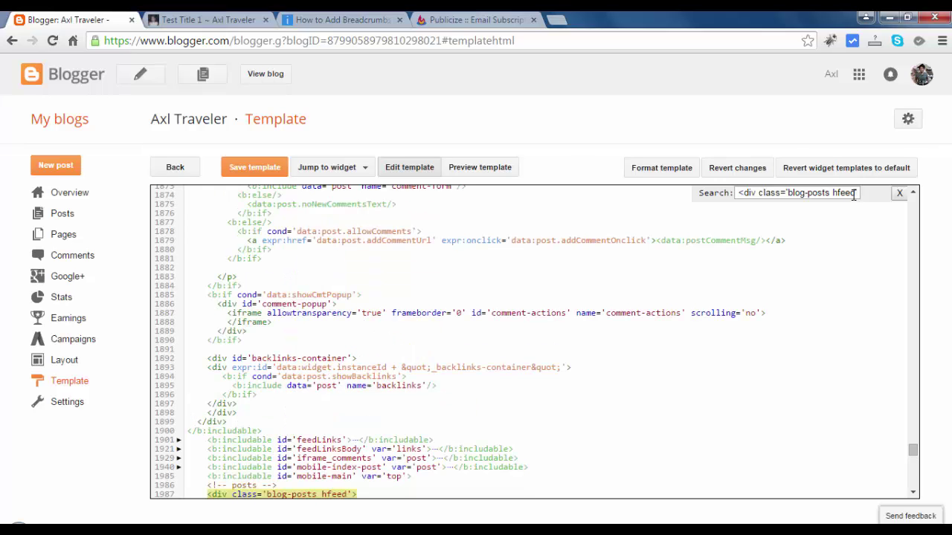
pyautogui.press('Return')
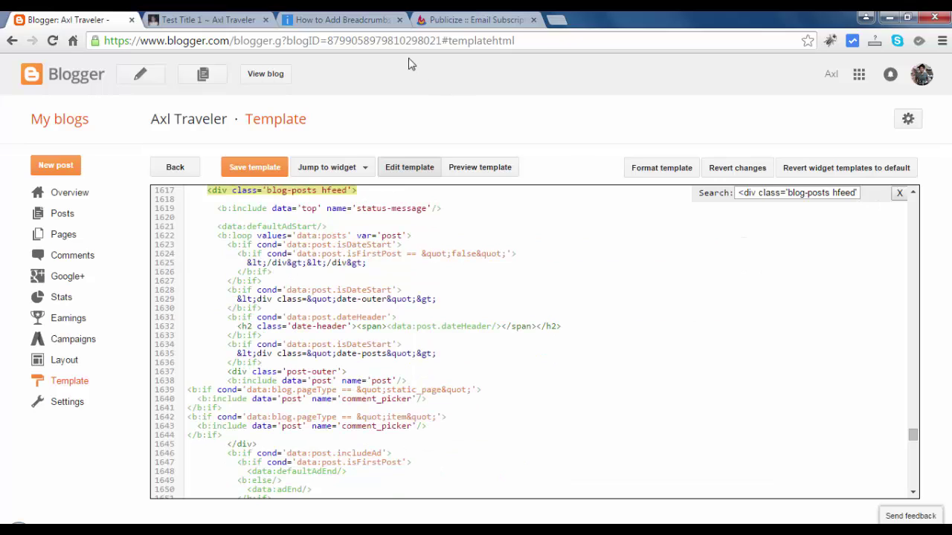
pyautogui.click(803, 191)
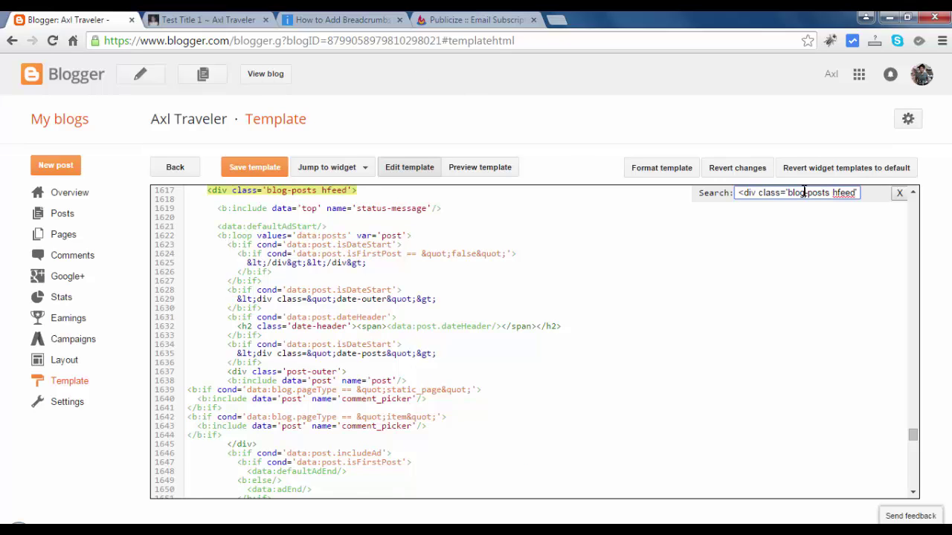
pyautogui.press('Return')
pyautogui.press('Return')
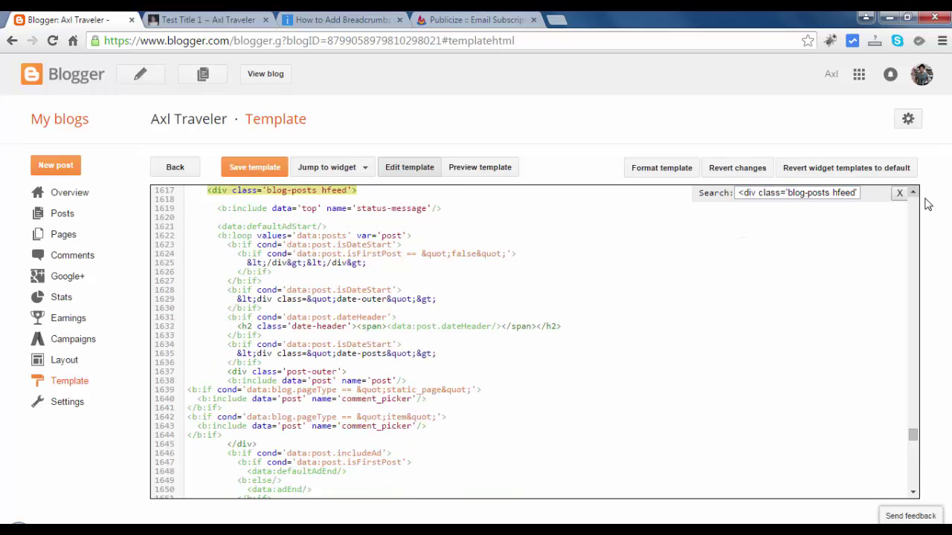
# Insert two blank lines above the <!-- posts --> comment, after the data:mobile condition line of the first match
pyautogui.scroll(2, 913, 194)
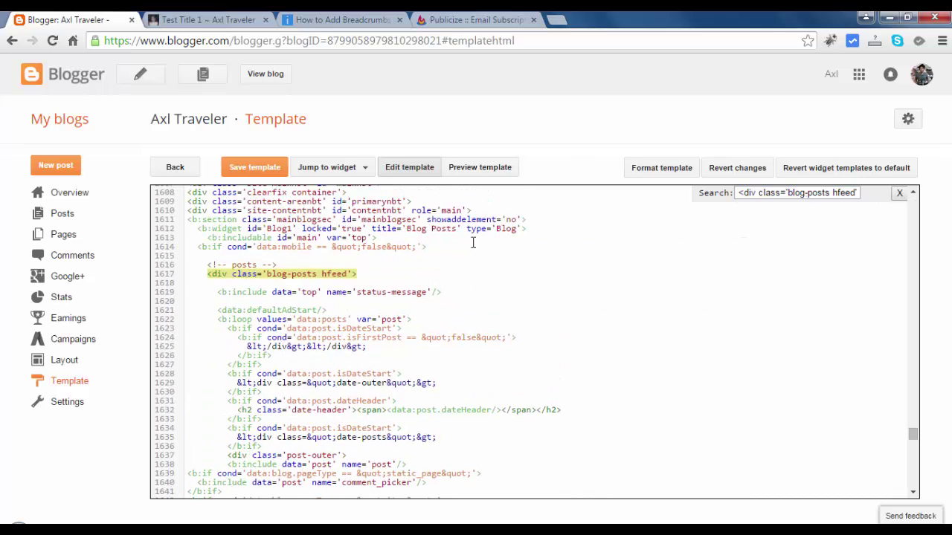
pyautogui.click(457, 246)
pyautogui.press('Return')
pyautogui.press('Return')
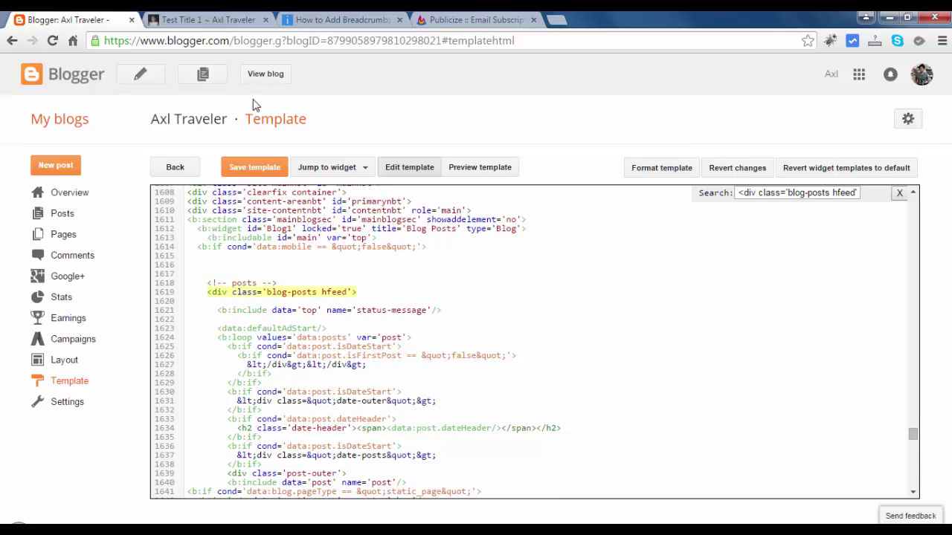
# Copy the full code block from <!--breadcrumbs start--> to <!--breadcrumbs end--> in the iStockphp breadcrumbs tutorial
pyautogui.click(318, 23)
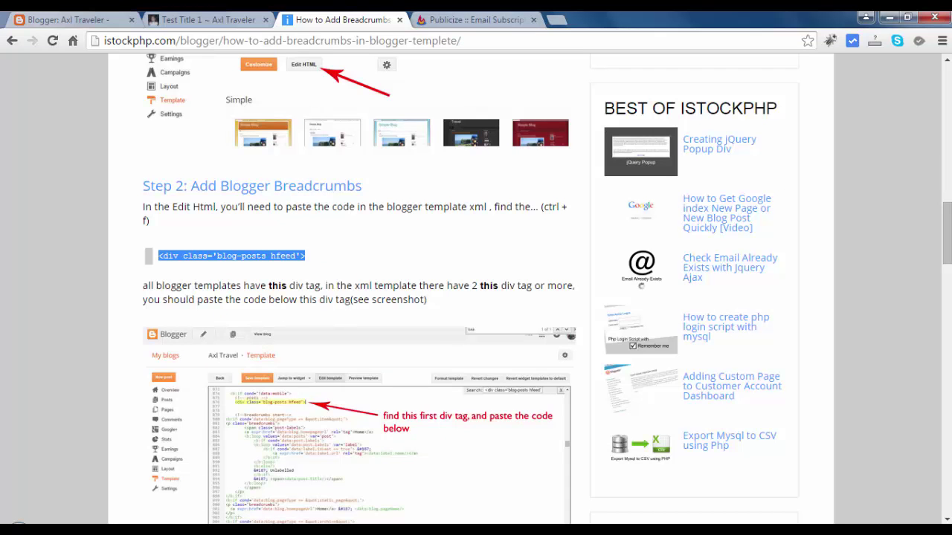
pyautogui.moveTo(946, 251); pyautogui.dragTo(948, 321)
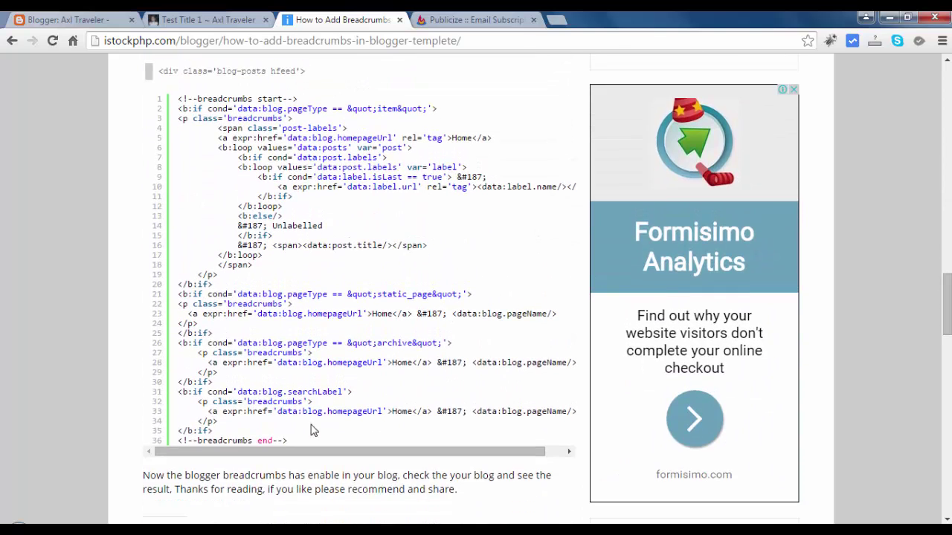
pyautogui.moveTo(288, 440); pyautogui.dragTo(179, 99)
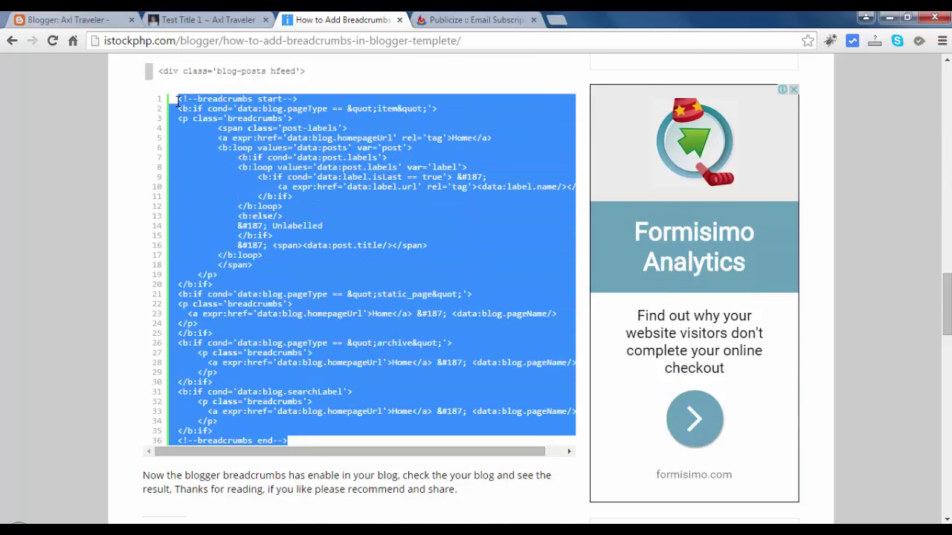
pyautogui.rightClick(244, 137)
pyautogui.click(273, 152)
# Paste the breadcrumbs code into the blank line above the <!-- posts --> comment in the Blogger template and save the template
pyautogui.click(82, 24)
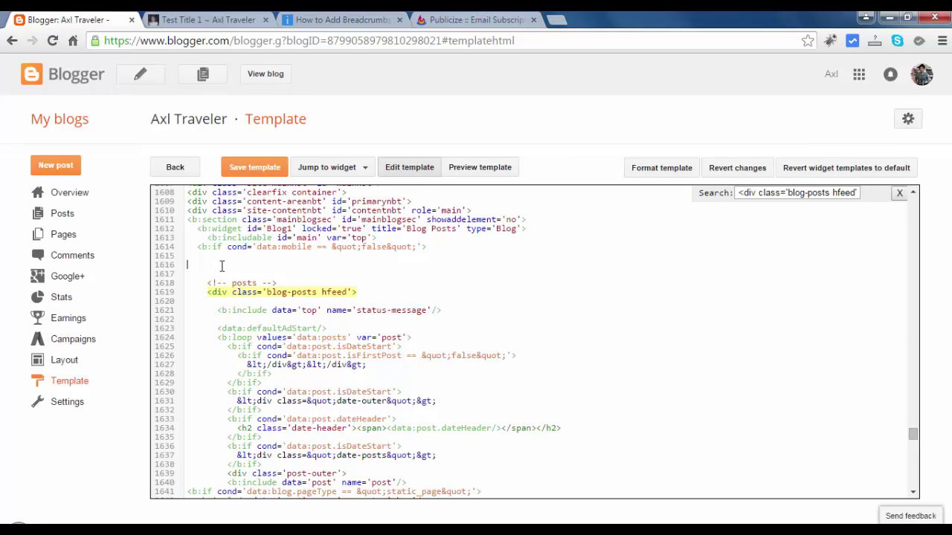
pyautogui.hotkey('ctrl', 'v')
pyautogui.click(244, 171)
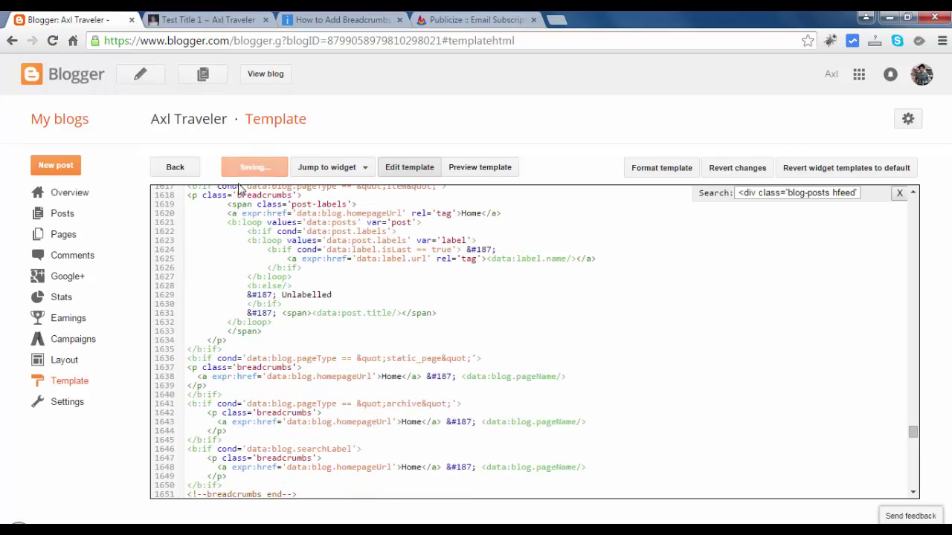
# Reload the live Test Title 1 post to check it for breadcrumbs
pyautogui.click(218, 20)
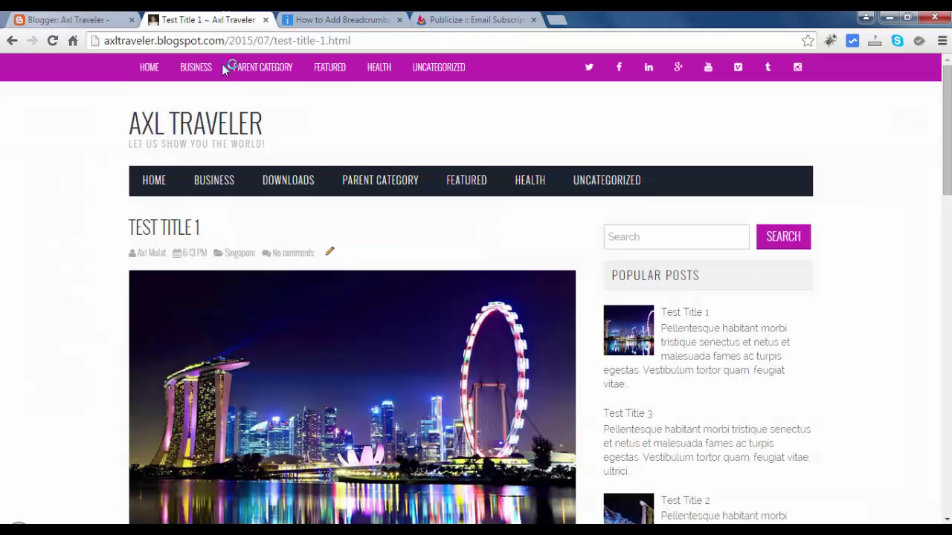
pyautogui.press('F5')
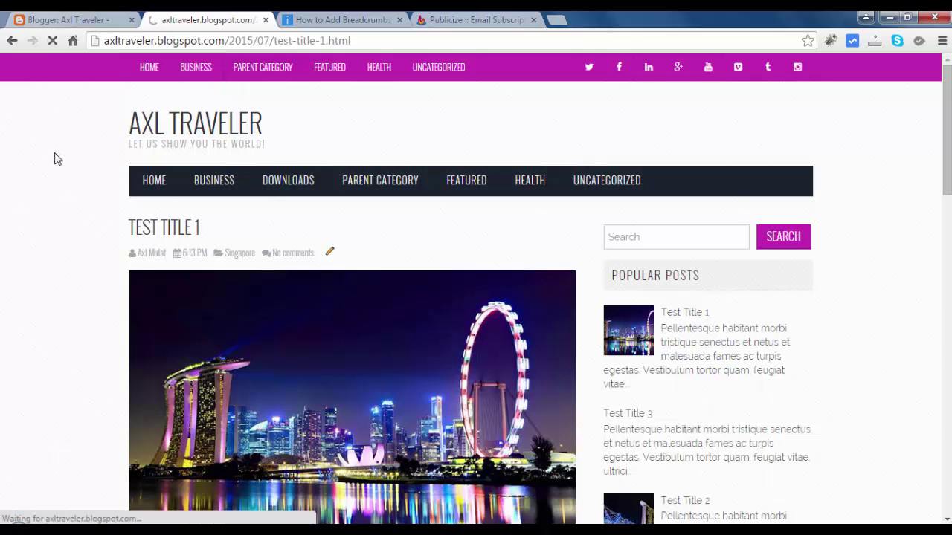